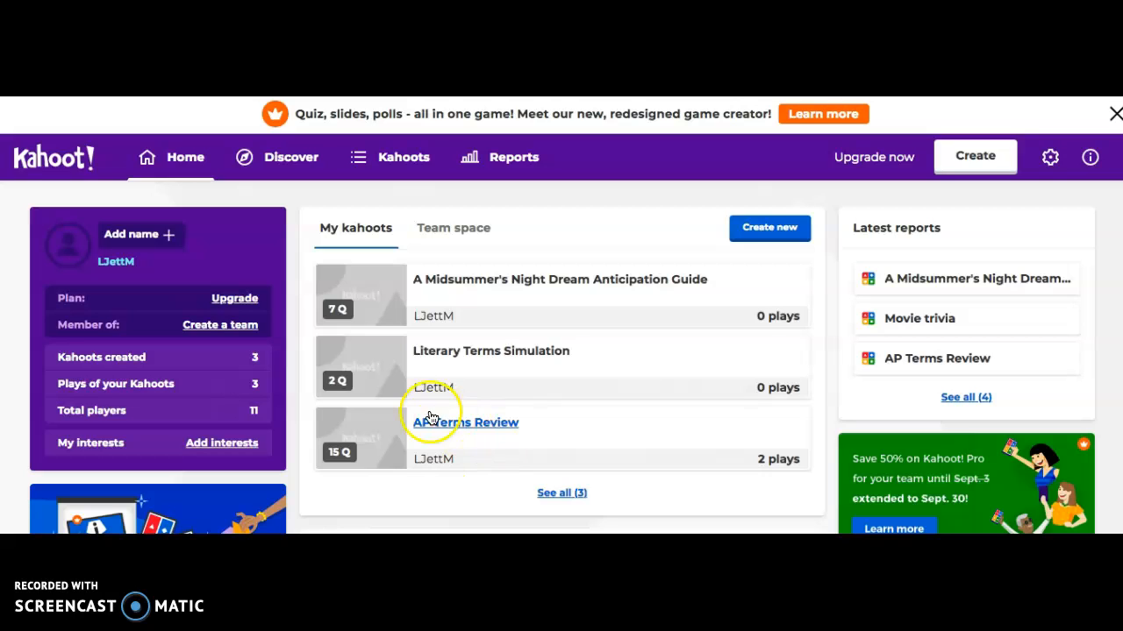
- Browse the featured kahoots on the Discover page, from Top picks to Back to School, and return to the home page
left_click(298, 162)
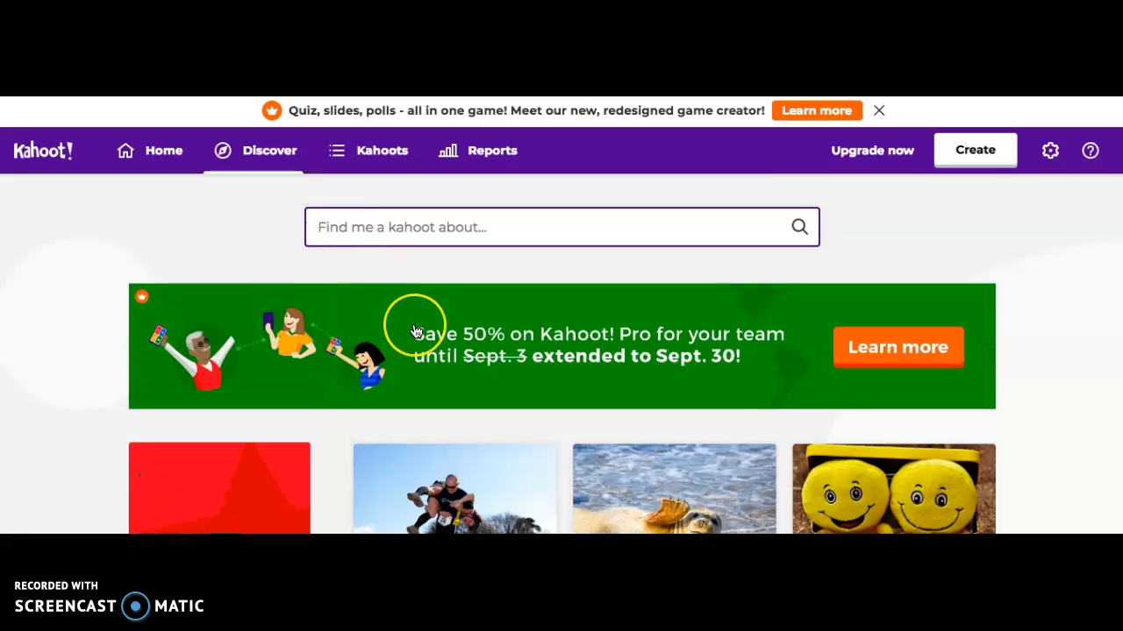
scroll(413, 319, "down", 3)
scroll(416, 331, "down", 2)
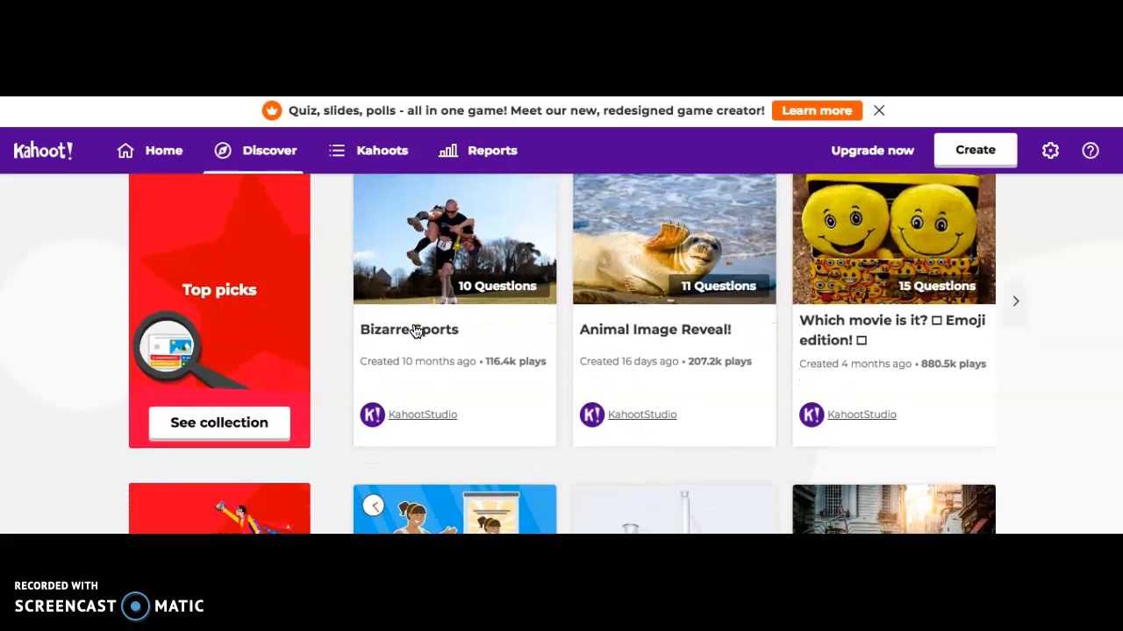
scroll(416, 331, "down", 1)
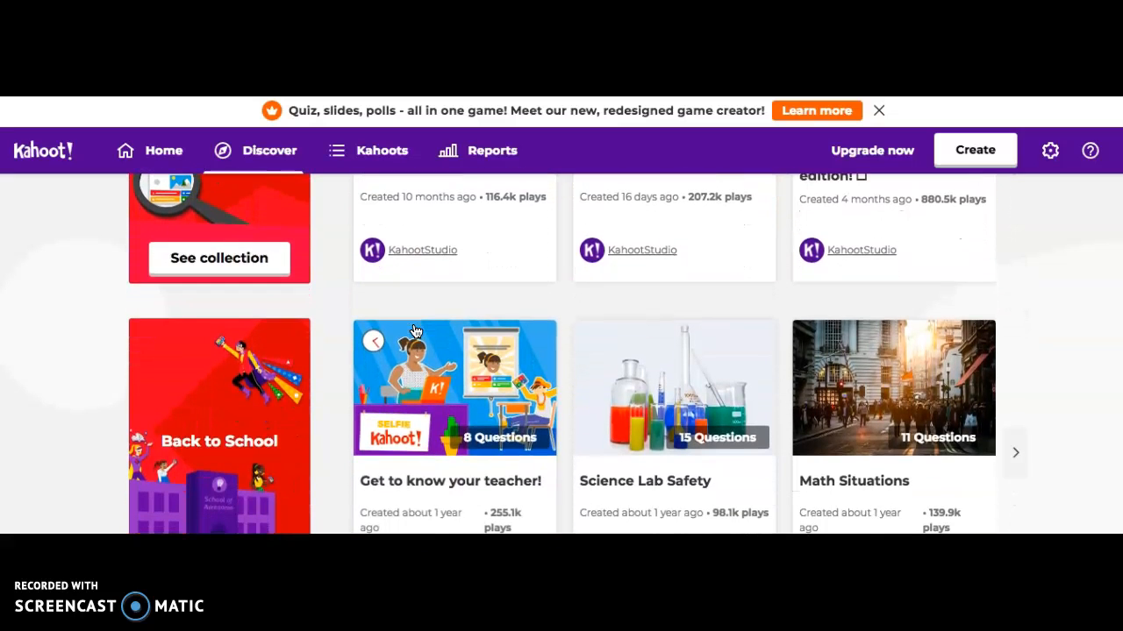
scroll(416, 331, "up", 3)
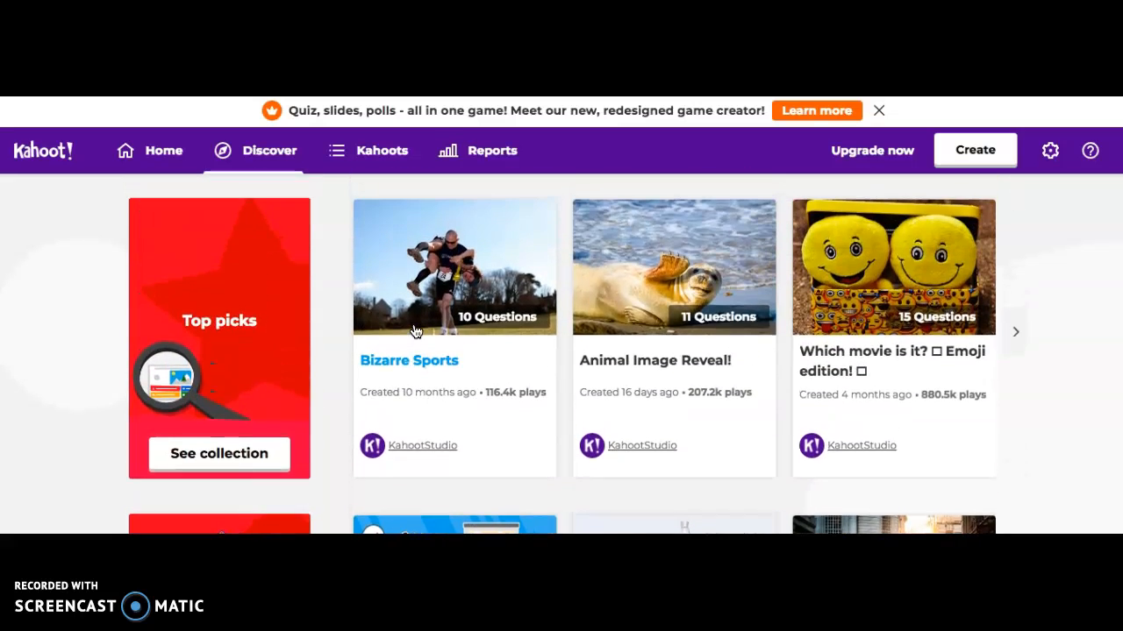
scroll(415, 331, "up", 2)
left_click(387, 293)
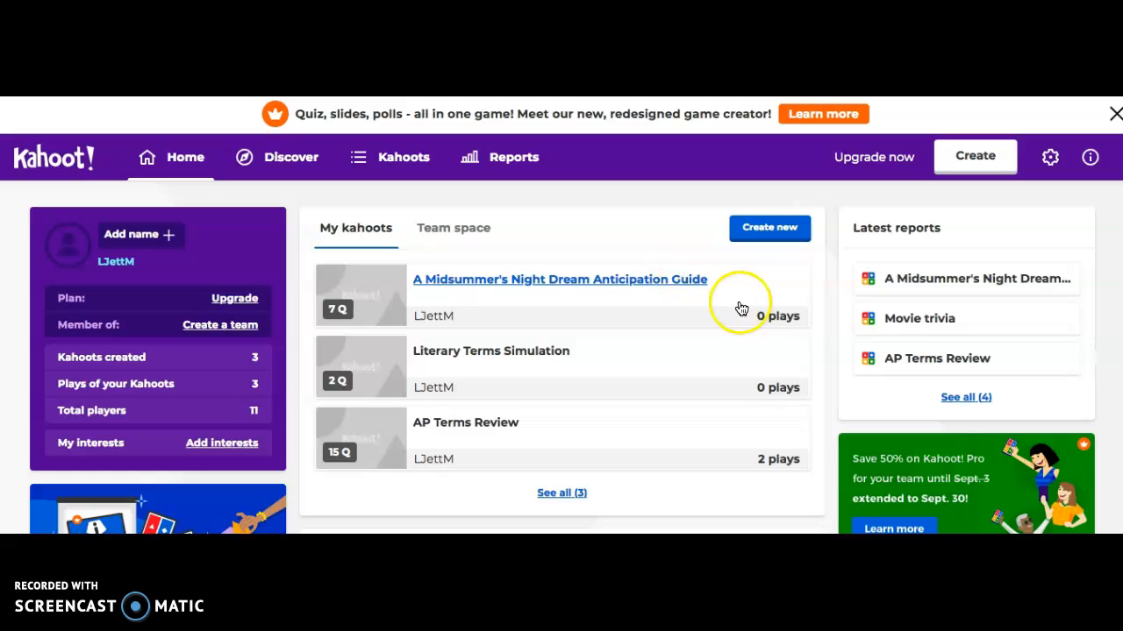
- Create a new blank kahoot without using a template
left_click(774, 227)
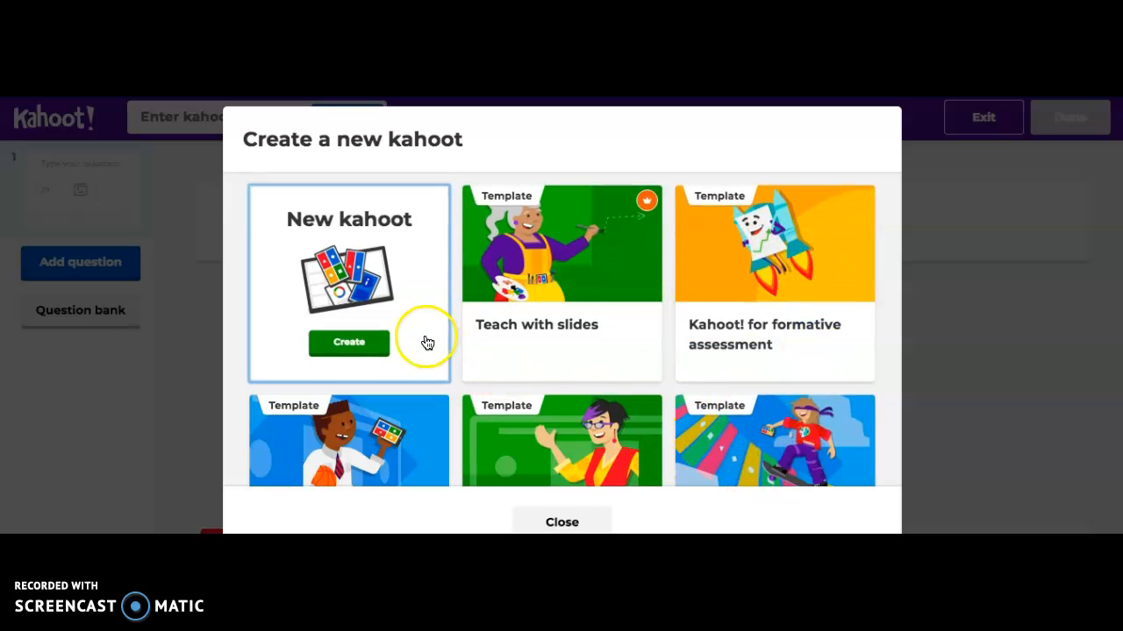
left_click(349, 343)
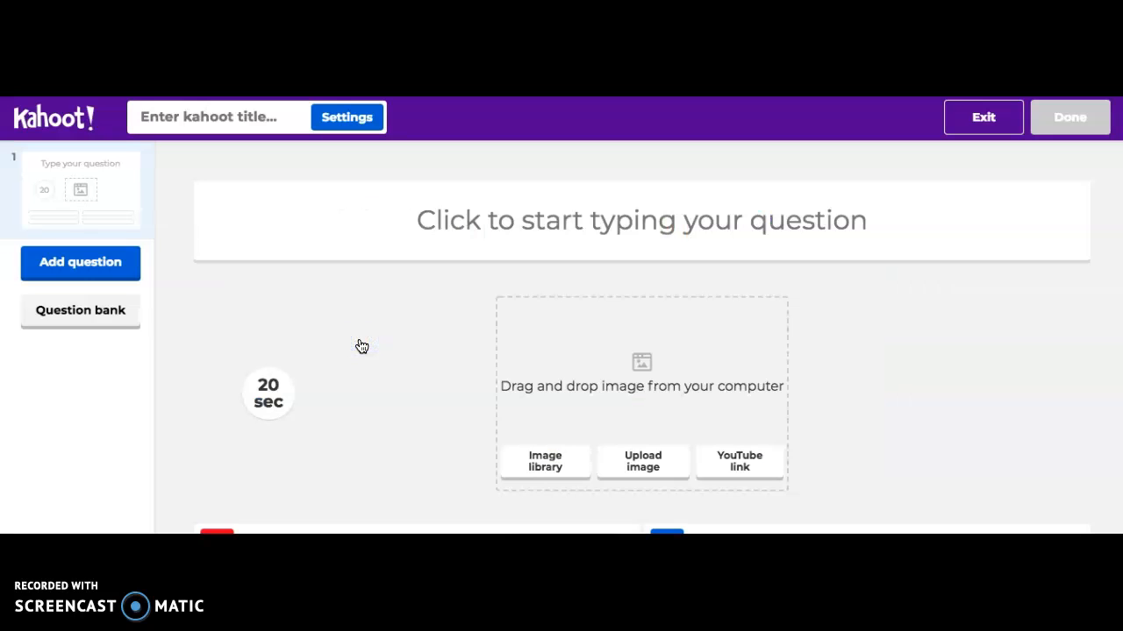
- Review the question types available for adding to the kahoot and close the list without choosing one
left_click(368, 235)
left_click(87, 263)
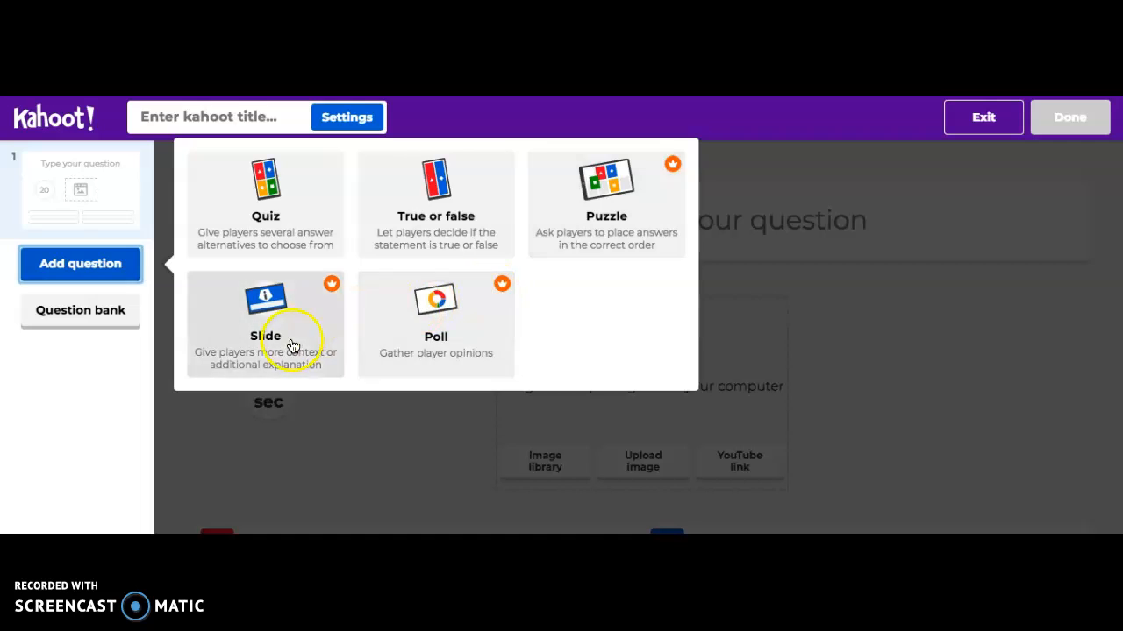
left_click(105, 409)
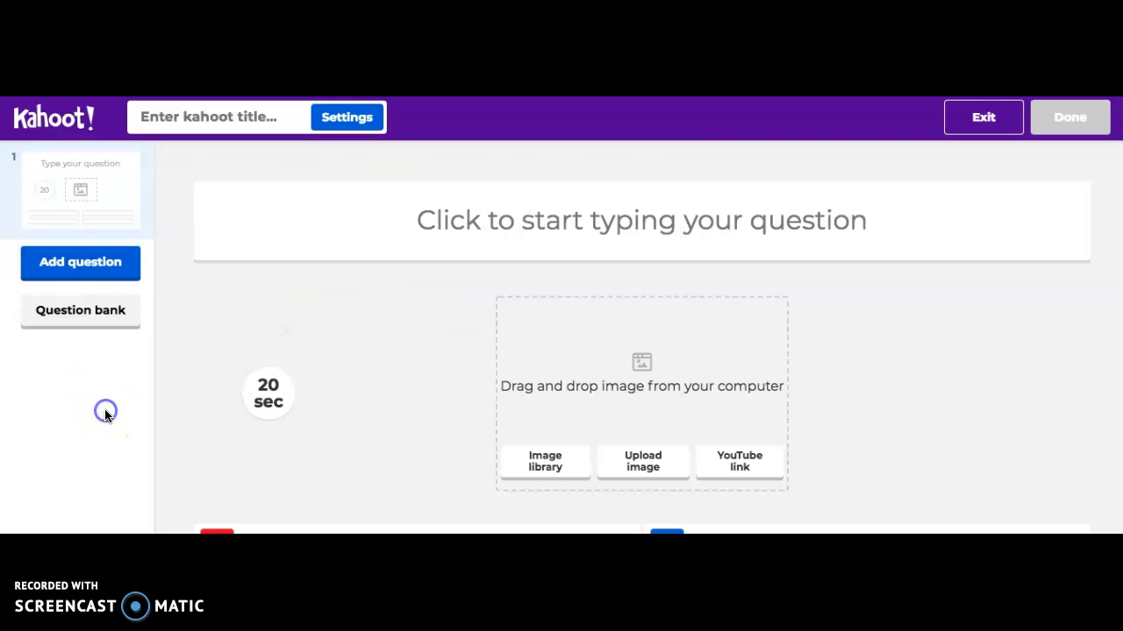
- Enter "What is the definition of verbal irony?" as the text of question 1
left_click(593, 232)
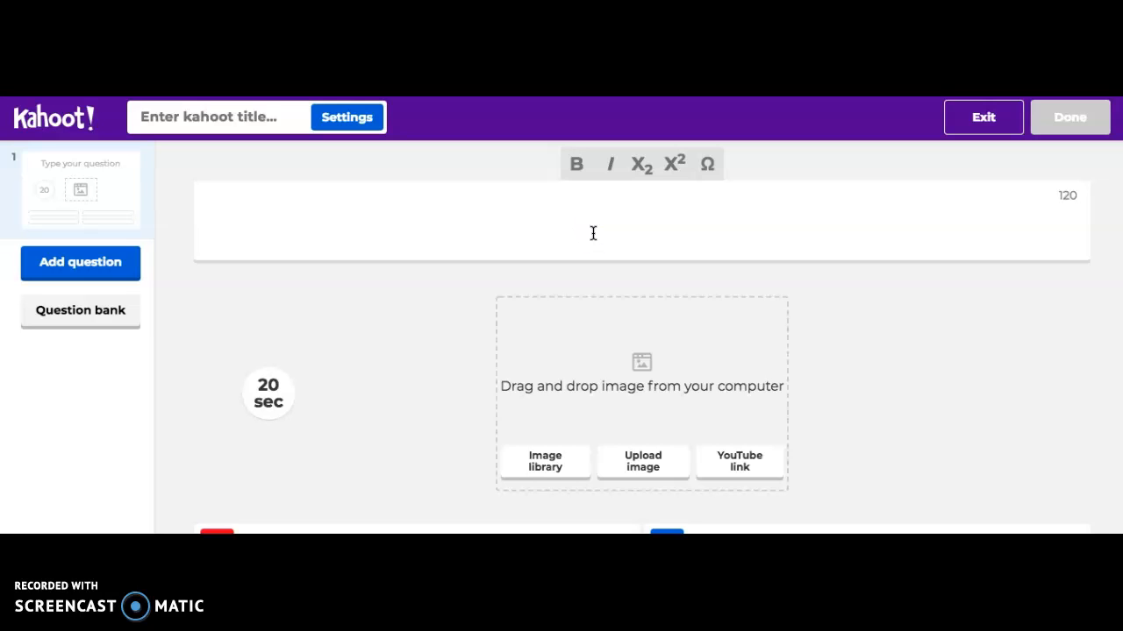
type("What is teh")
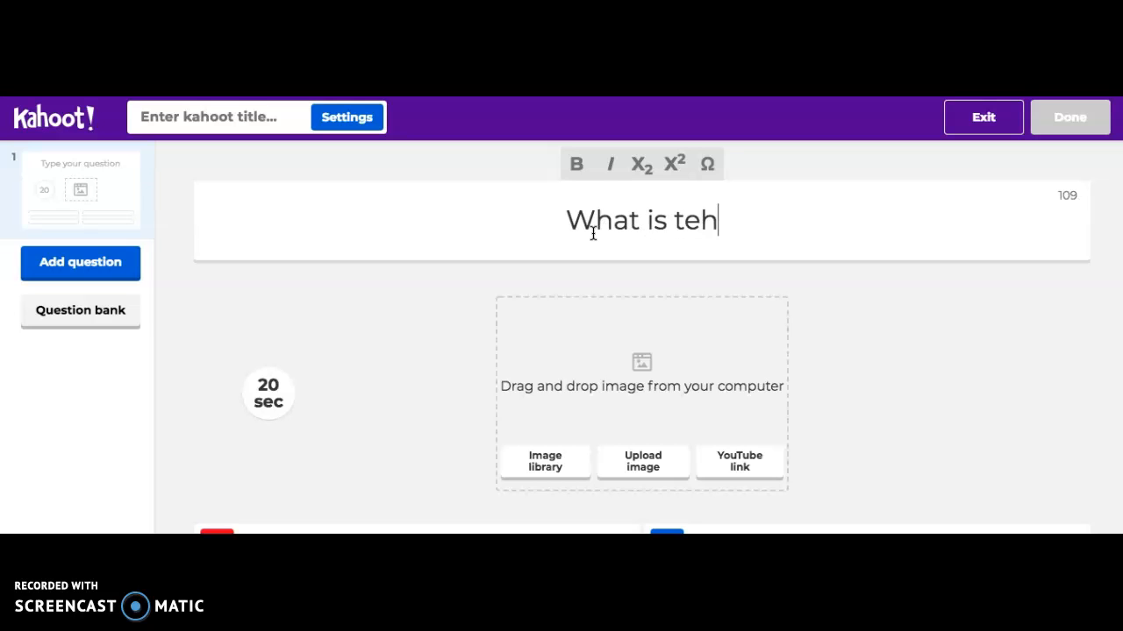
key("BackSpace")
key("BackSpace")
type("he definition of ")
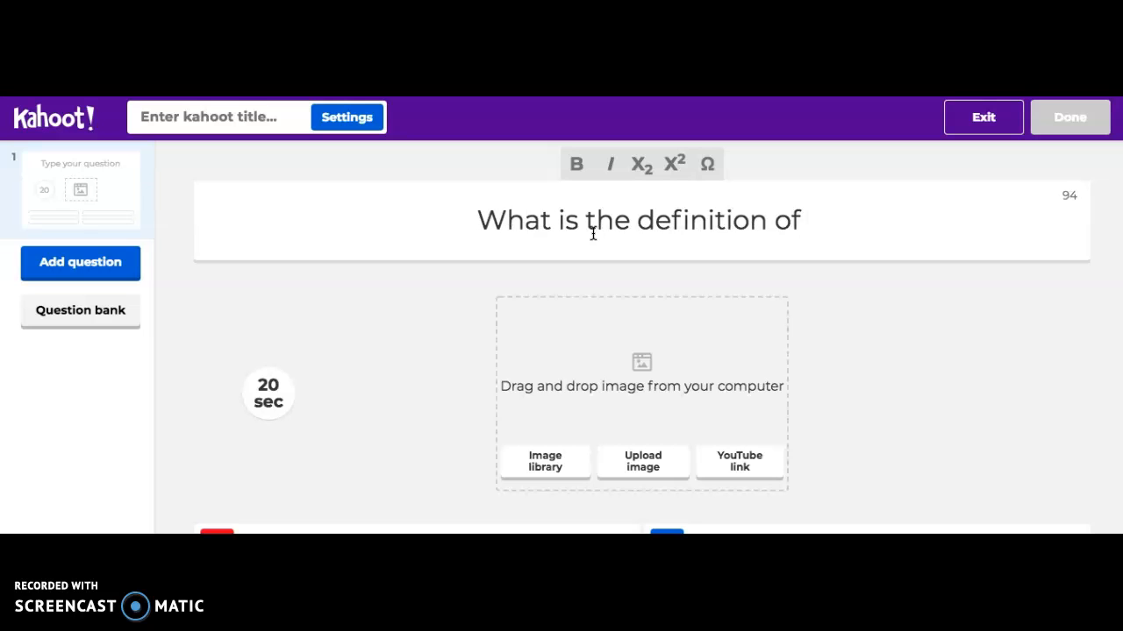
type("verbal iron")
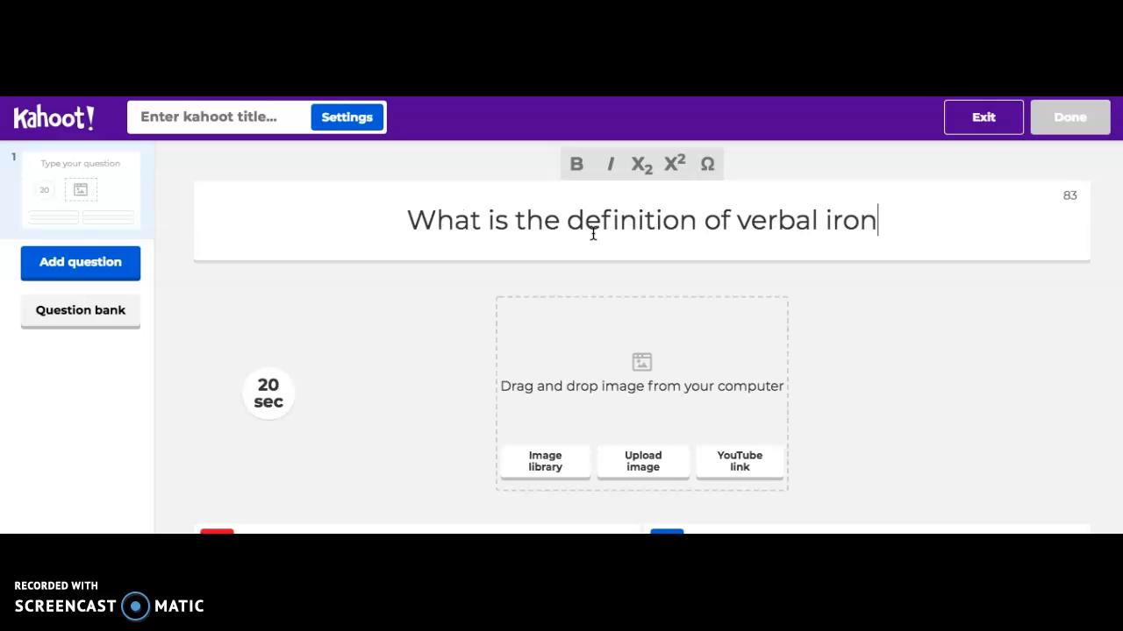
type("y?")
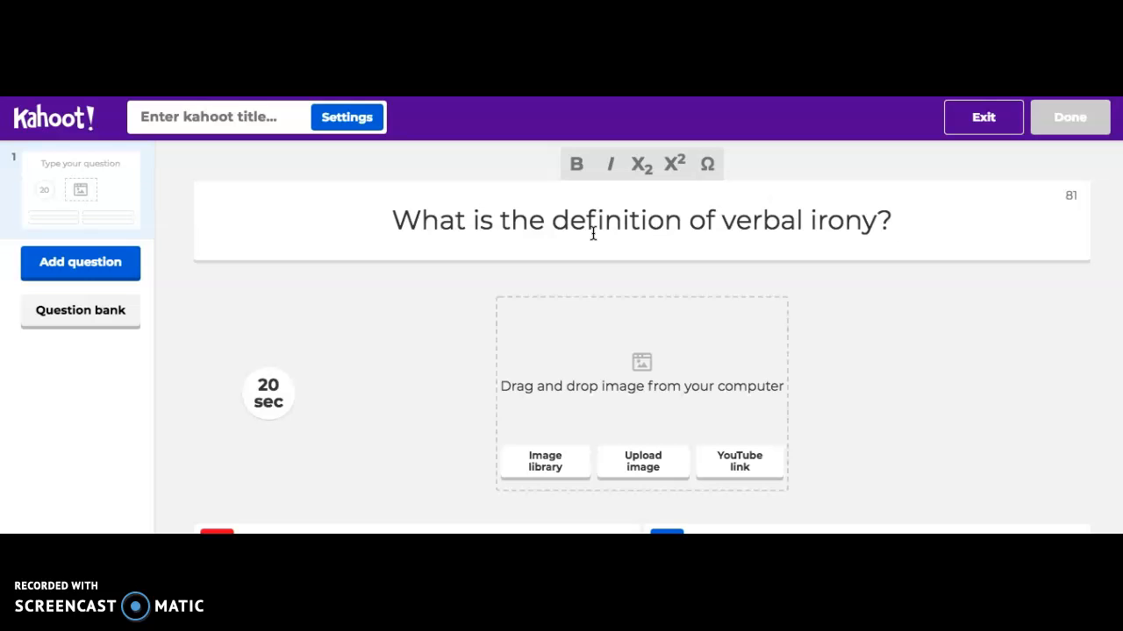
left_click(618, 295)
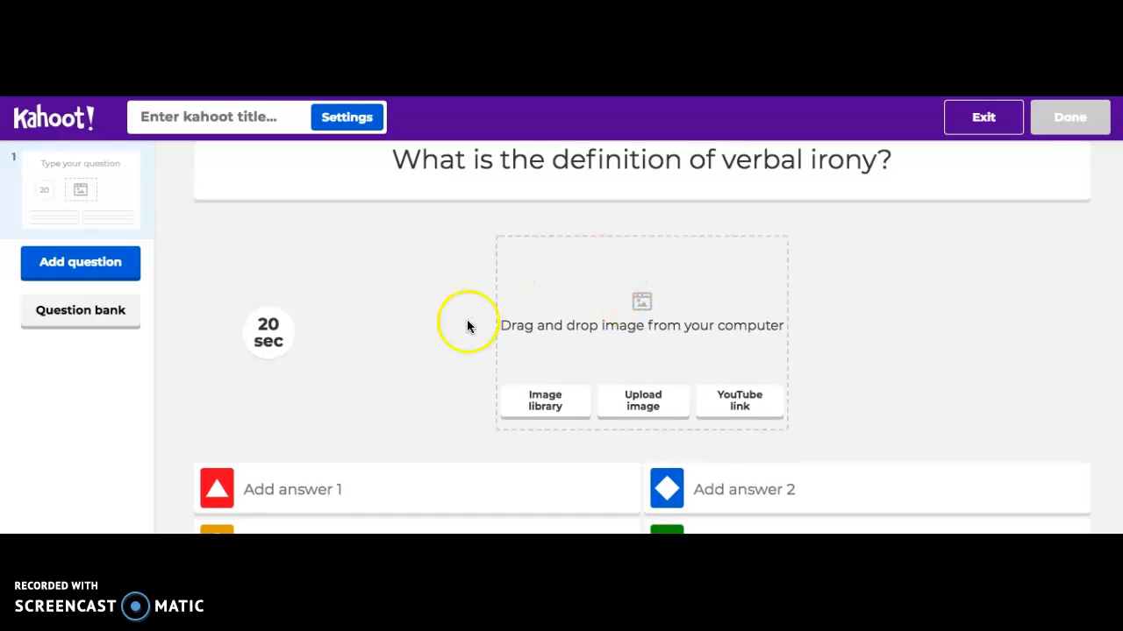
- Enter "a contrast between what is said and what is meant" as answer 1 and mark it correct
scroll(626, 242, "down", 2)
scroll(386, 382, "down", 1)
left_click(339, 487)
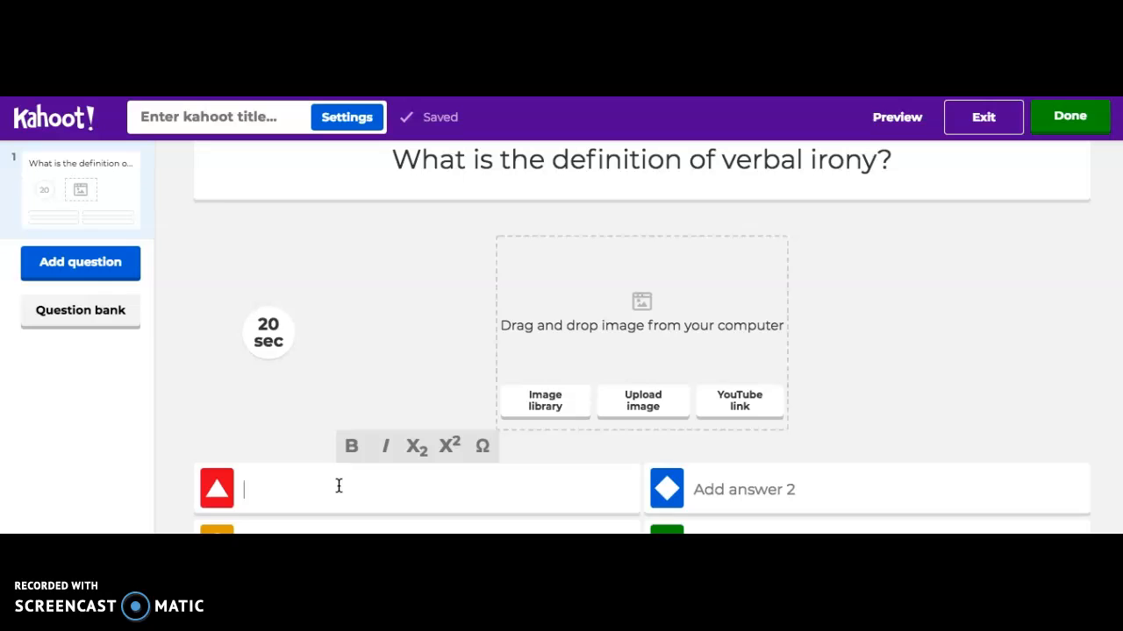
type("a contrast ")
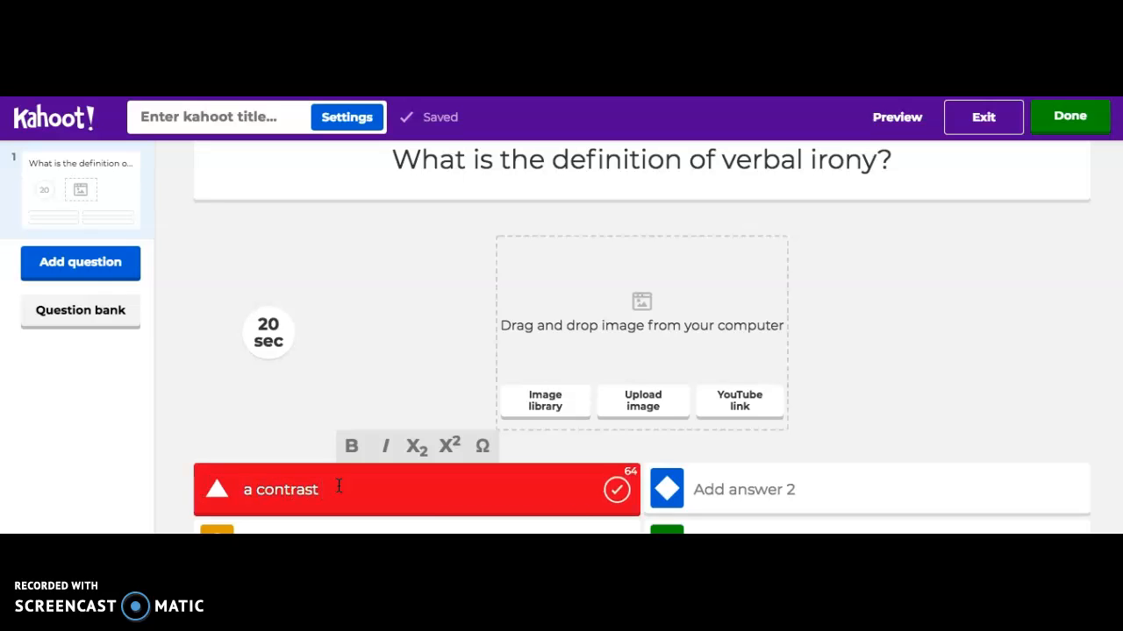
type("between what is said and what is meaant")
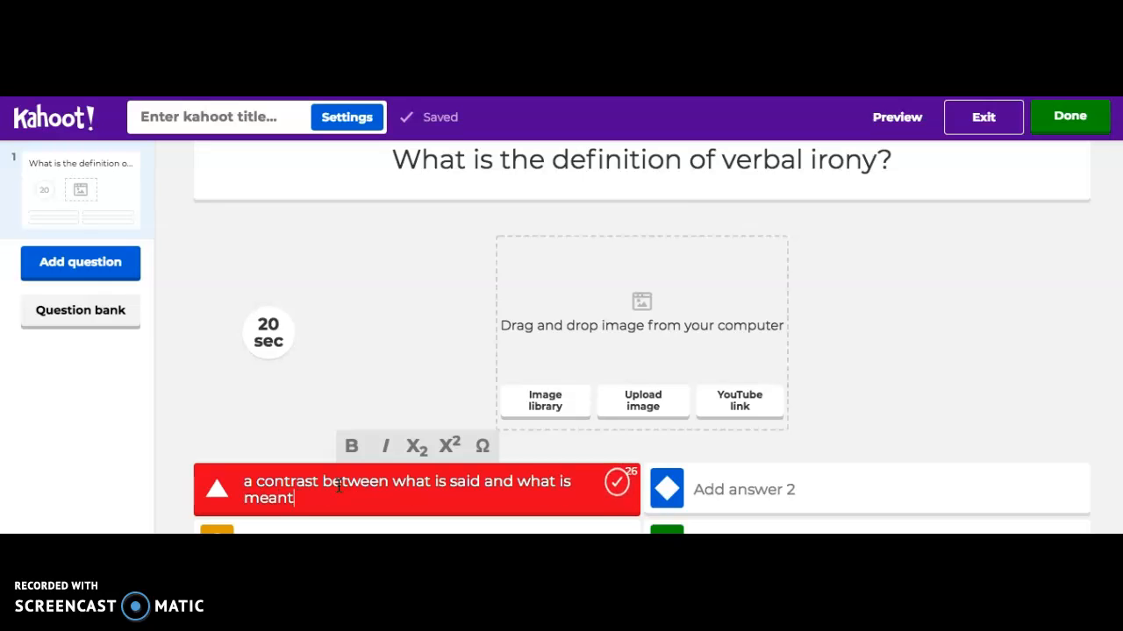
left_click(617, 493)
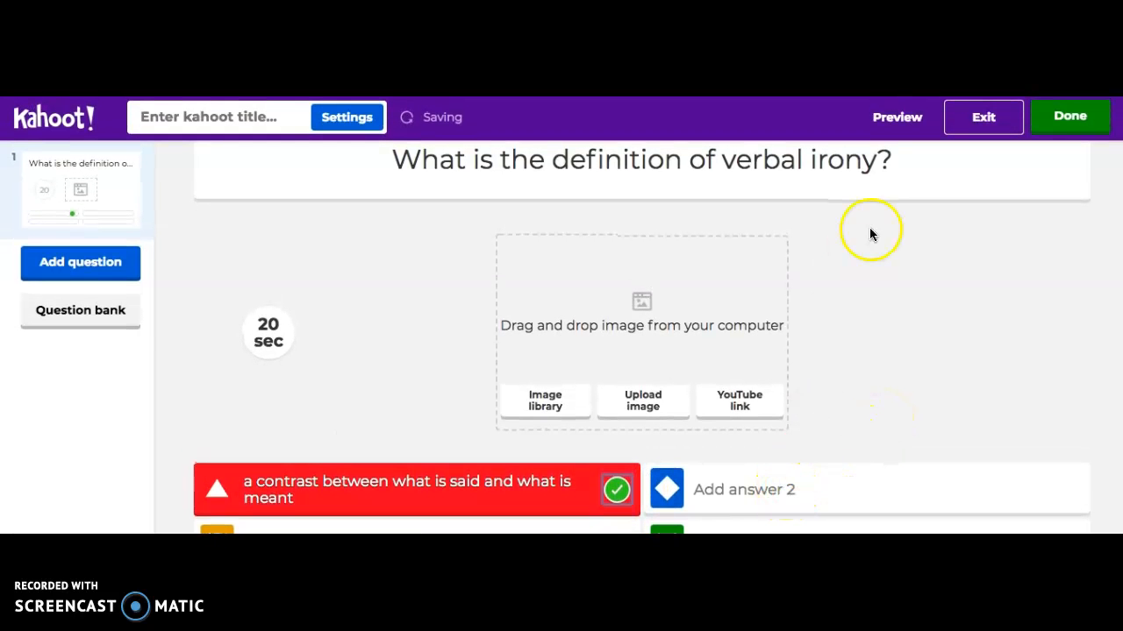
- Enter "the contrast between what is intended or expected and what actually occurs" as answer 2
left_click(732, 501)
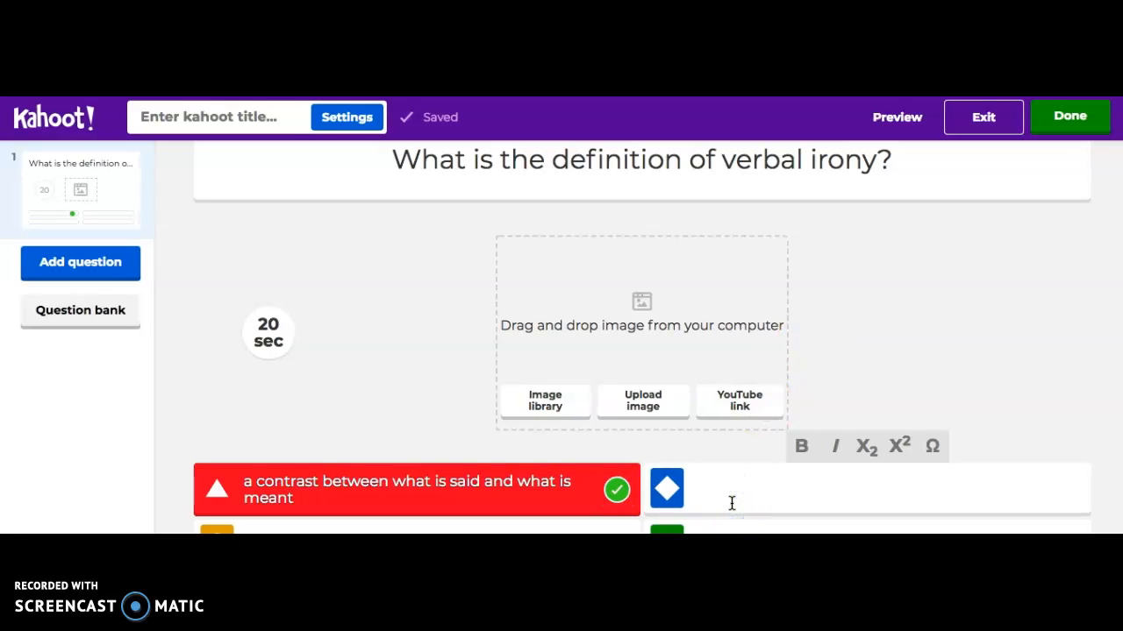
type("the c")
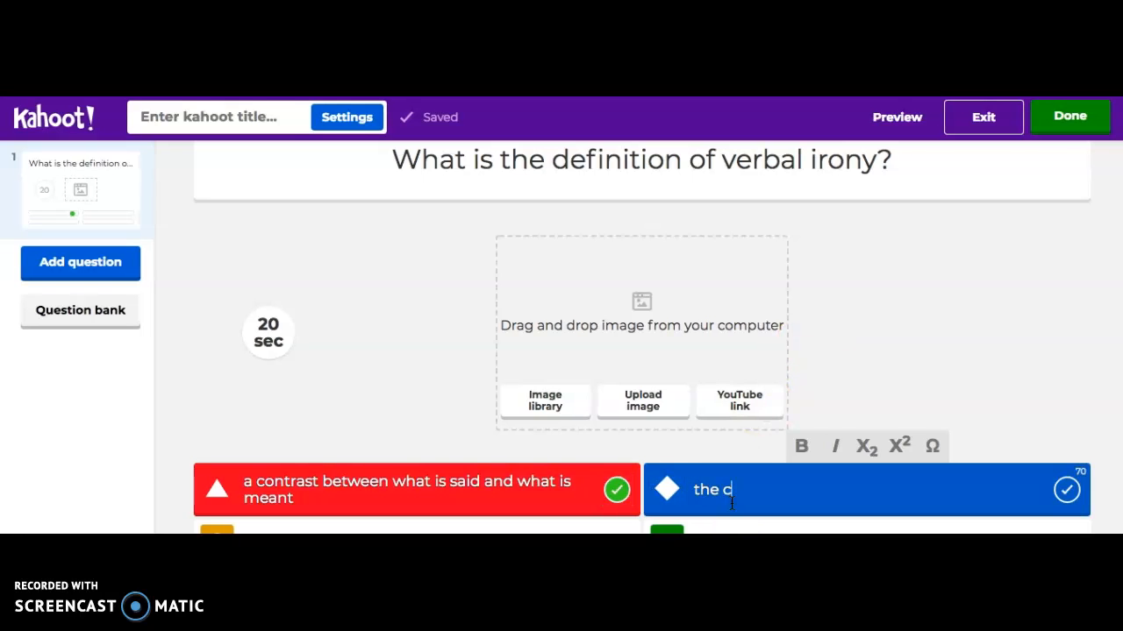
type("ontrast between ")
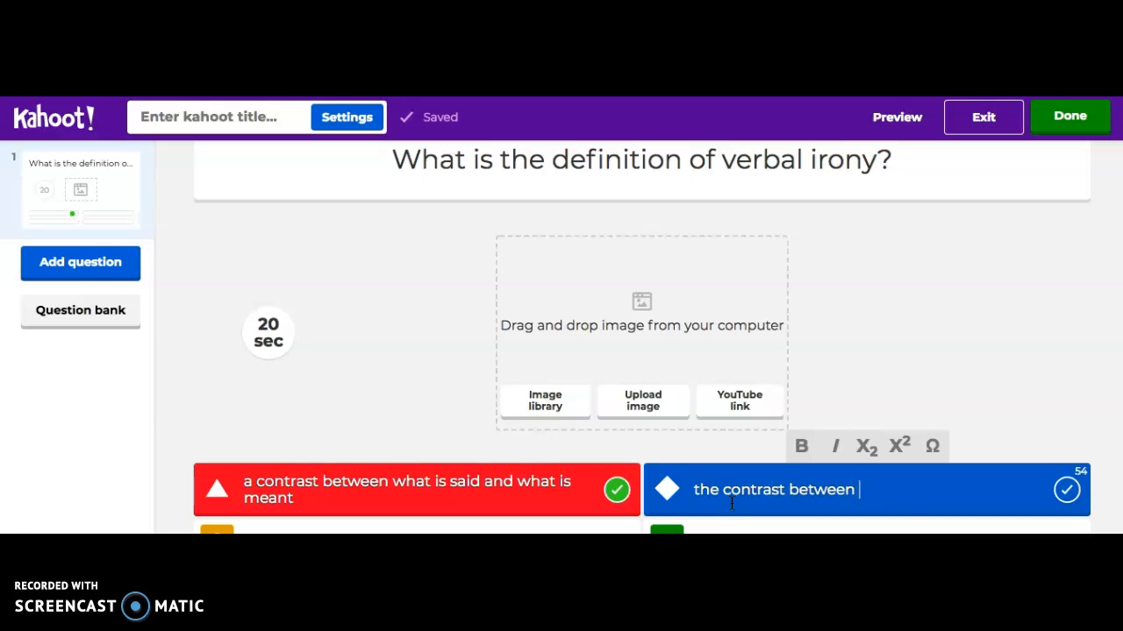
type("what is intended")
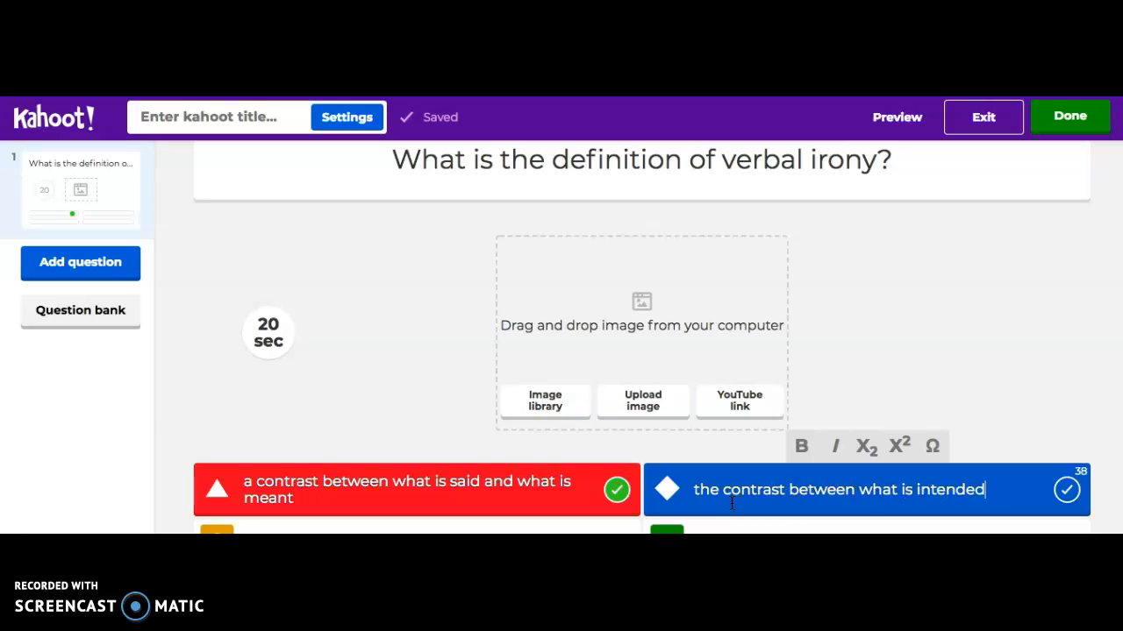
type(" or expected and wah")
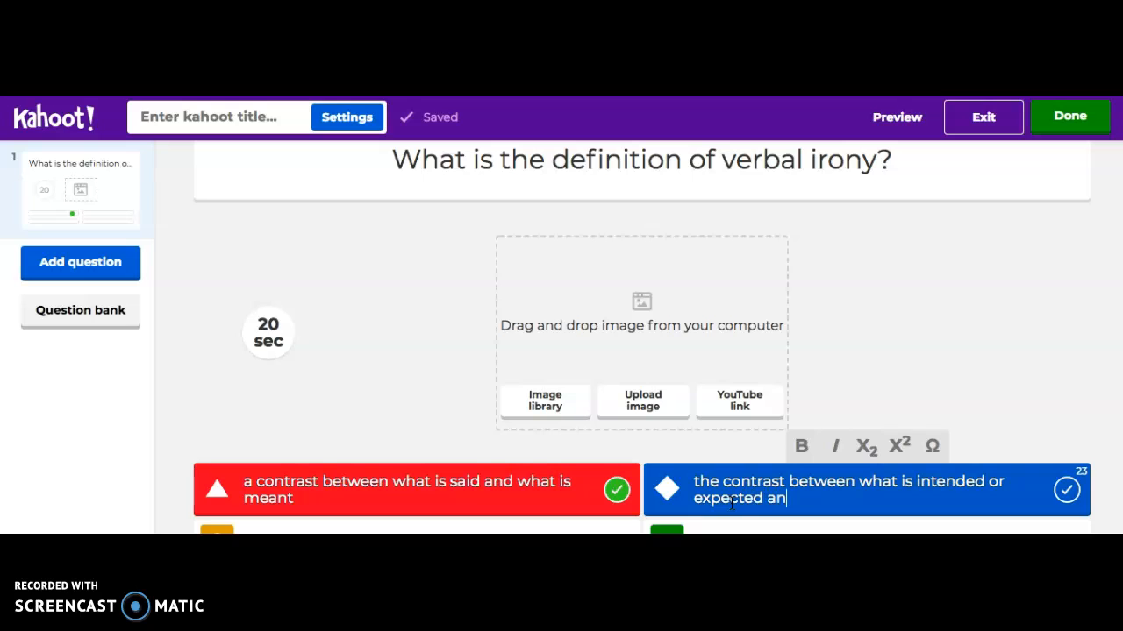
key("BackSpace")
type("t")
key("BackSpace")
key("BackSpace")
key("BackSpace")
type("hat actually")
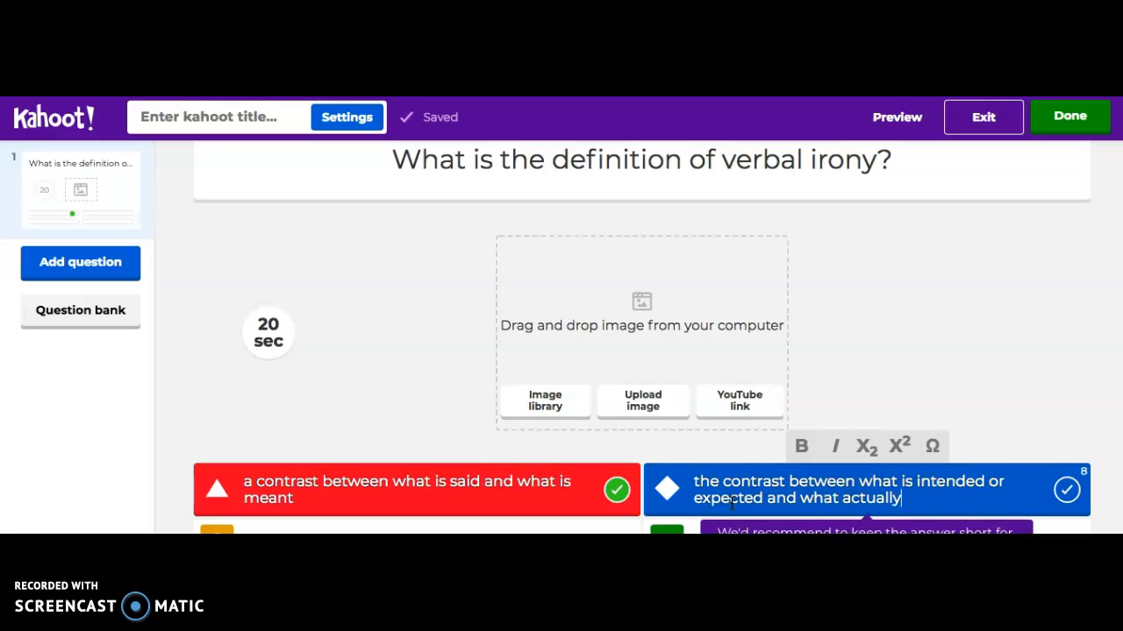
type(" occurs")
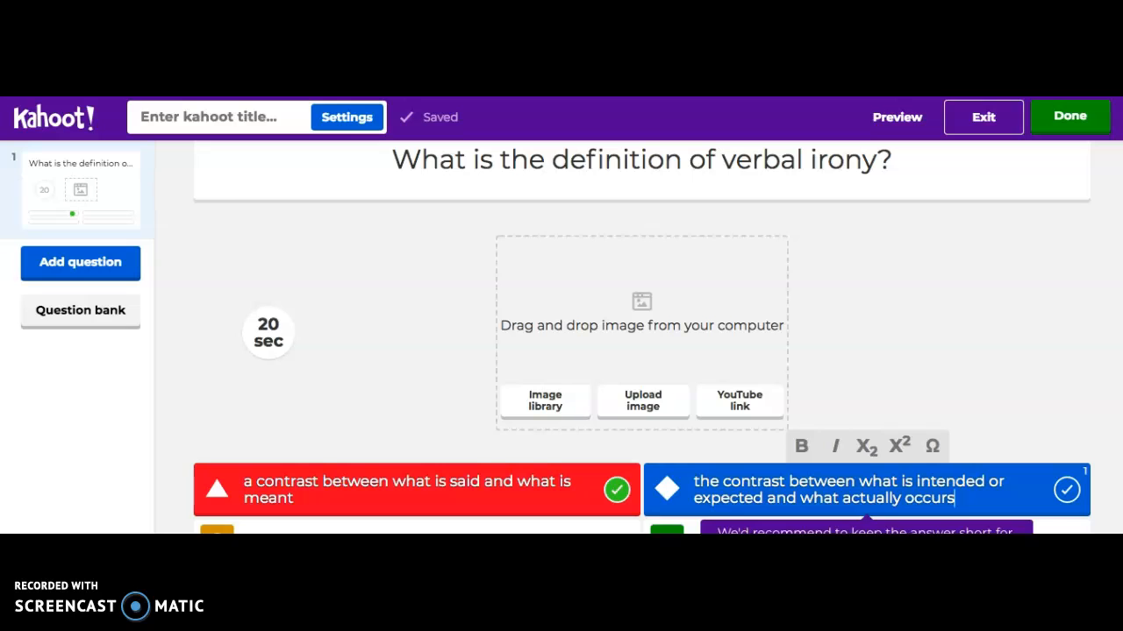
- Fill in answers 3 and 4 with two more definitions as incorrect choices for the verbal irony question
key("Tab")
type("when the audience knows some")
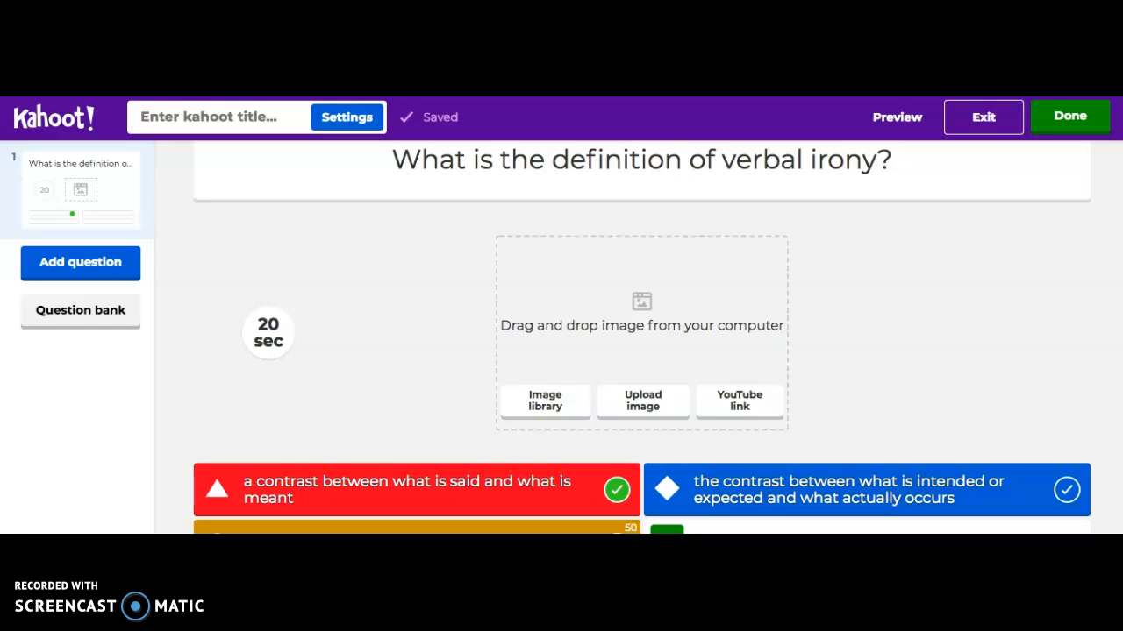
type("thing th")
type("ct")
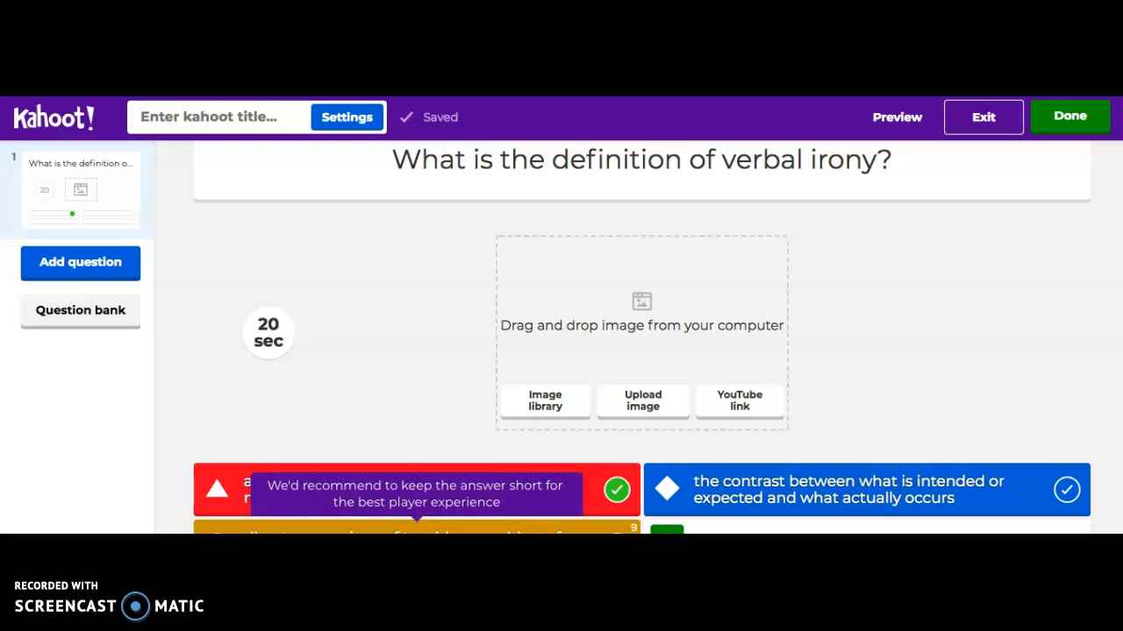
key("Tab")
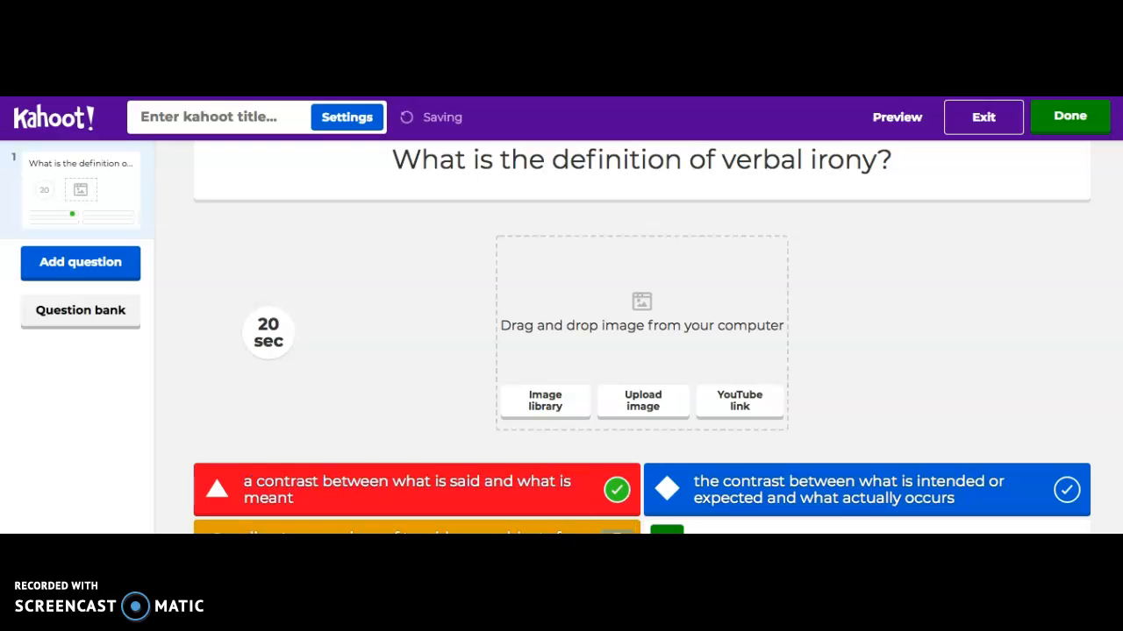
key("Tab")
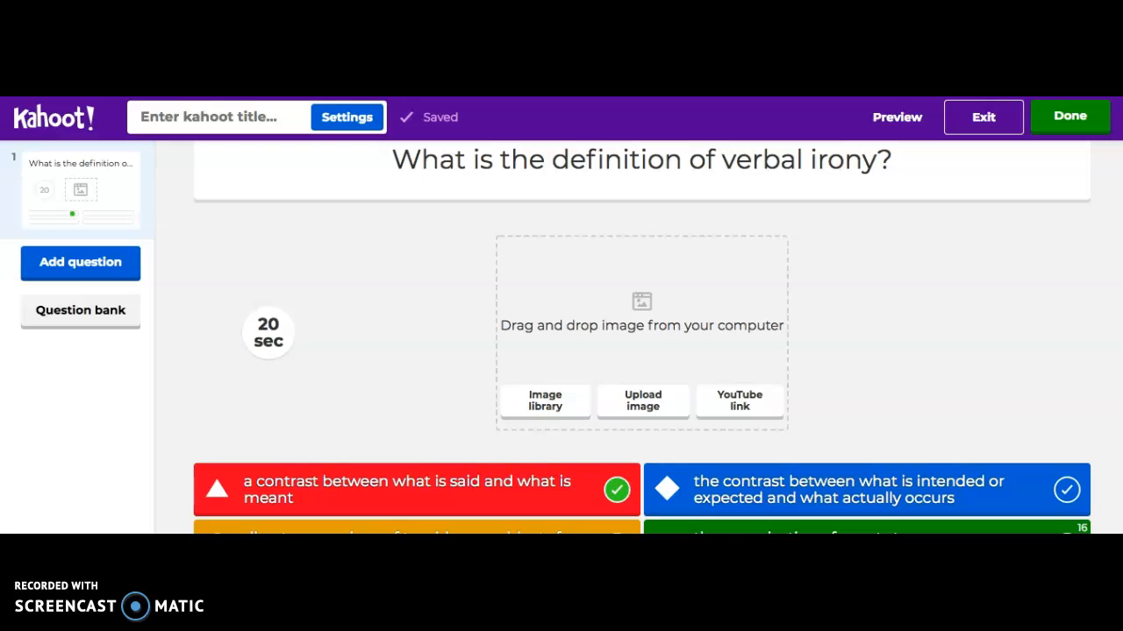
type("that")
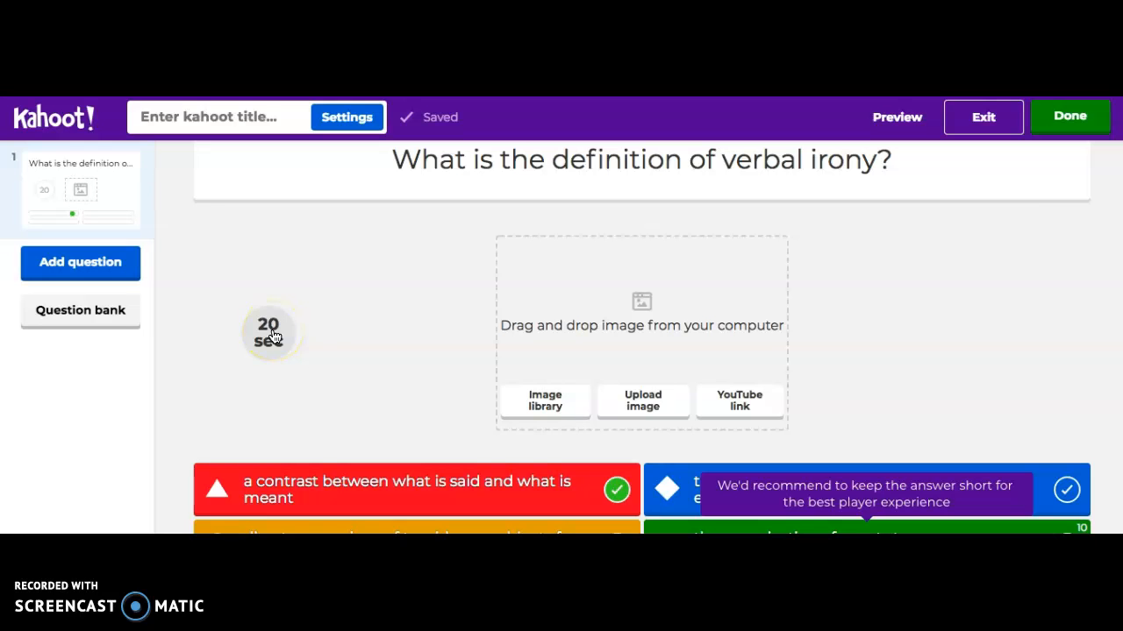
- Set the question's time limit to 30 seconds
left_click(273, 336)
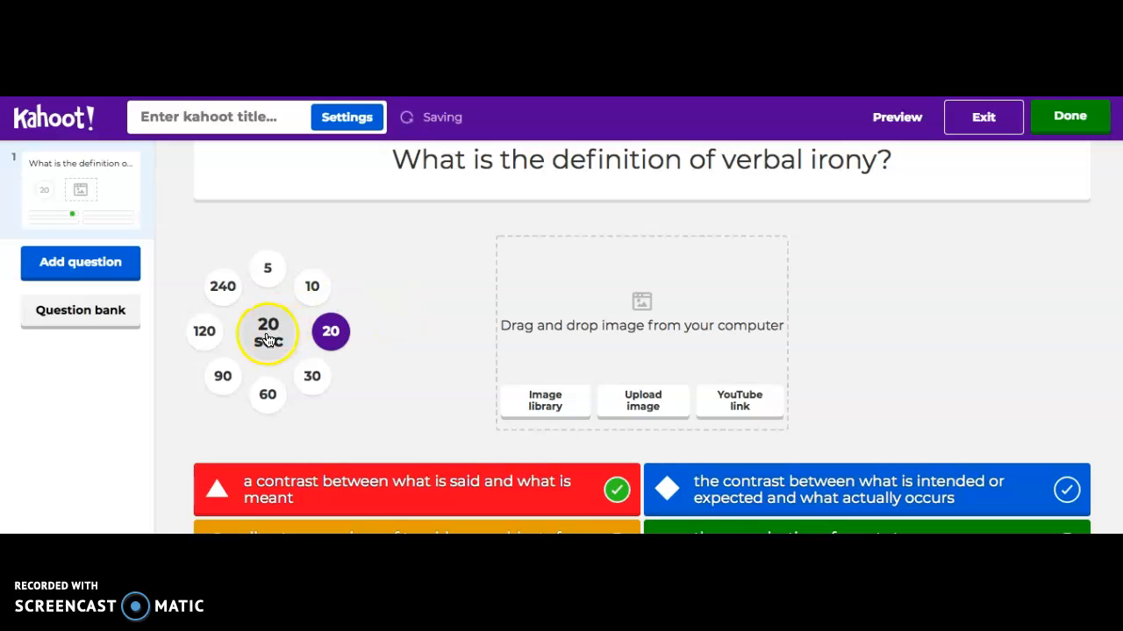
left_click(314, 378)
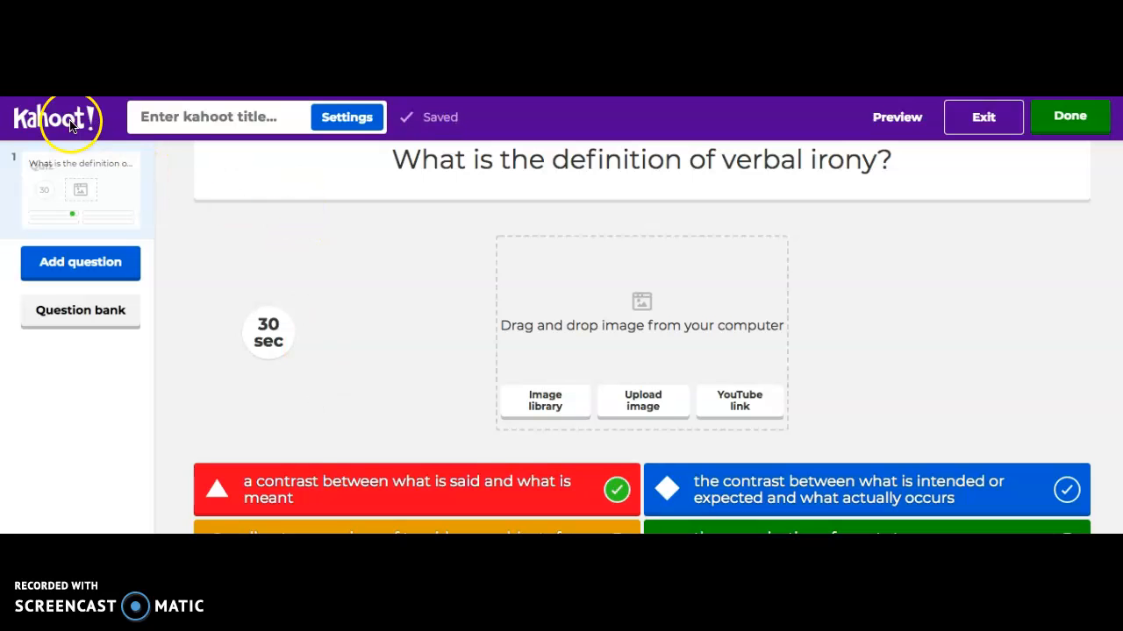
- Title the kahoot "Literary Terms Pre-Assessment" in its summary and save the summary
left_click(192, 119)
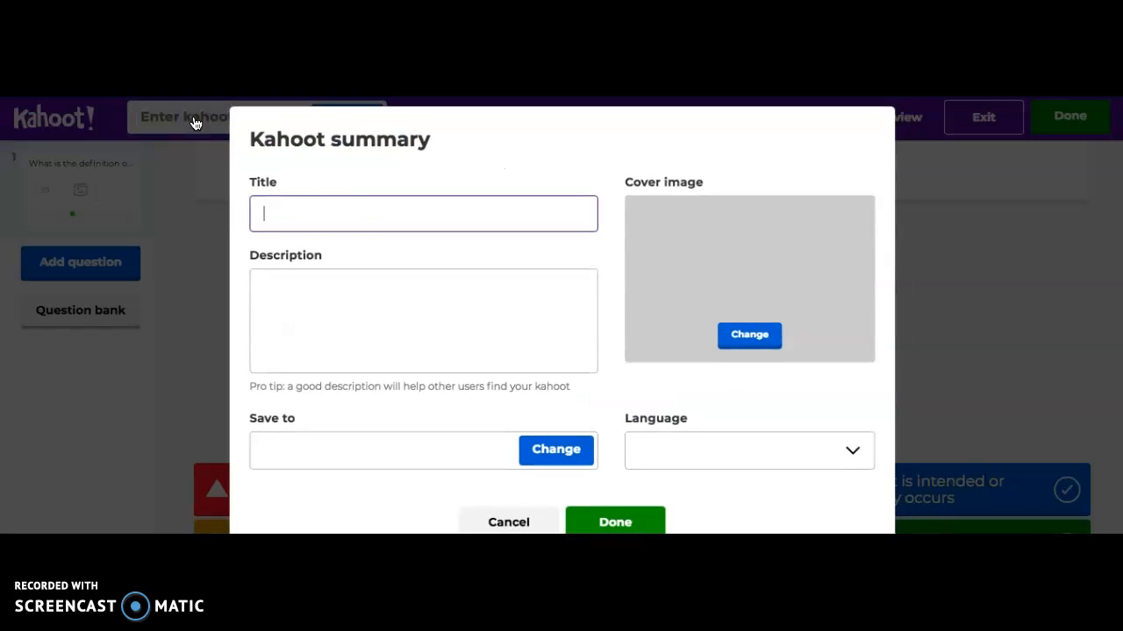
type("Ki")
key("BackSpace")
key("BackSpace")
type("Literary Terms ")
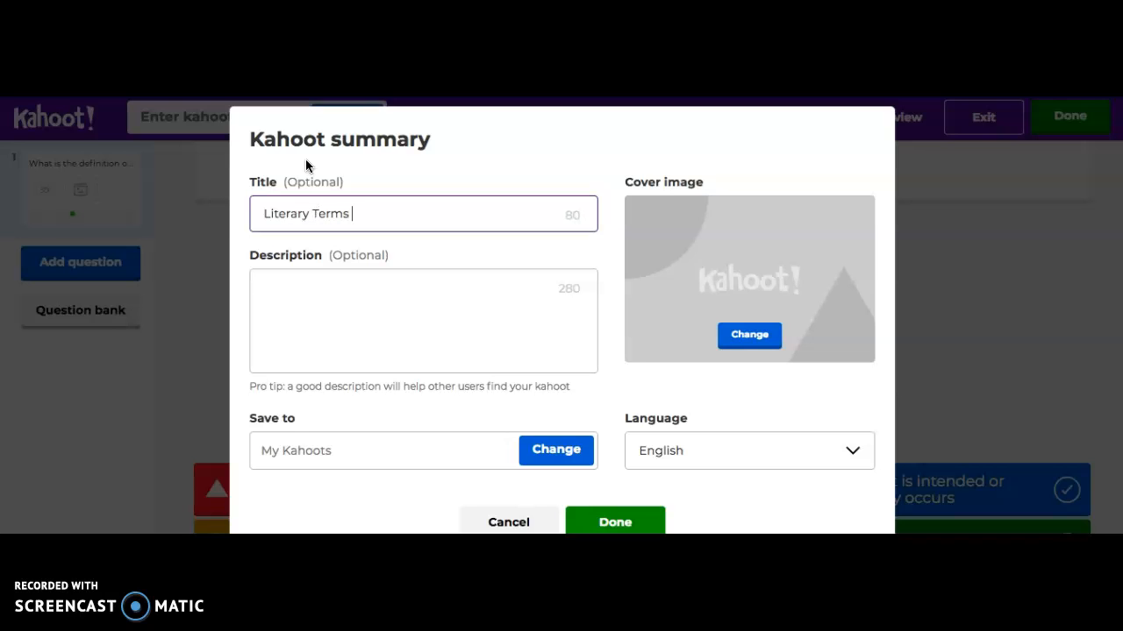
type("Pre-Assessment")
left_click(602, 524)
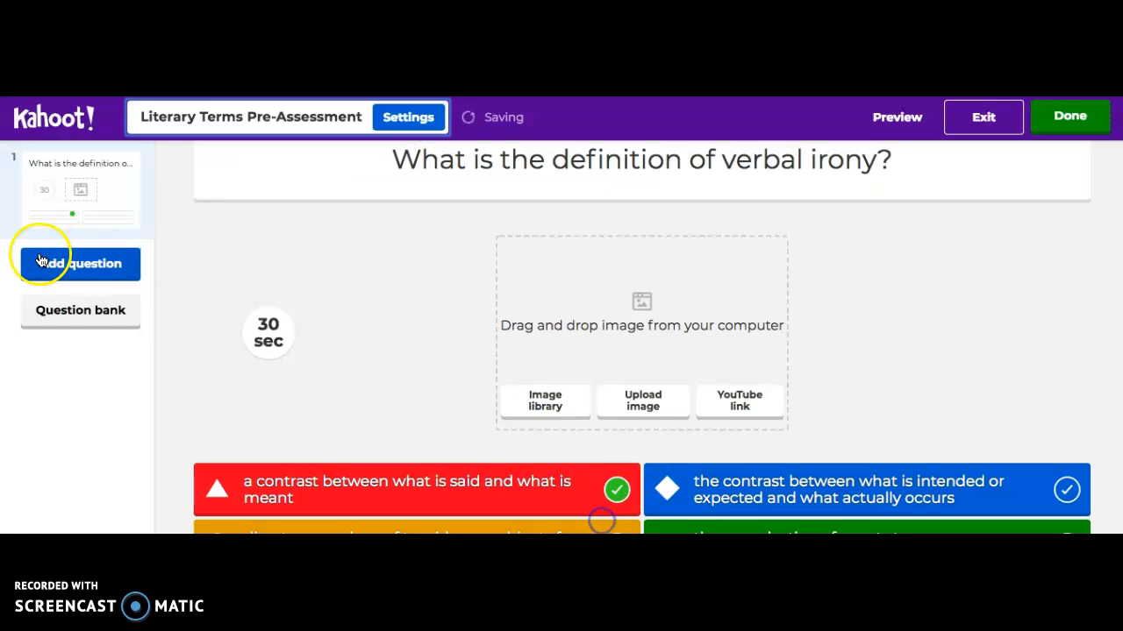
- View the question types available for a new question, and exit the editor, discarding the new kahoot instead of keeping a draft
left_click(90, 270)
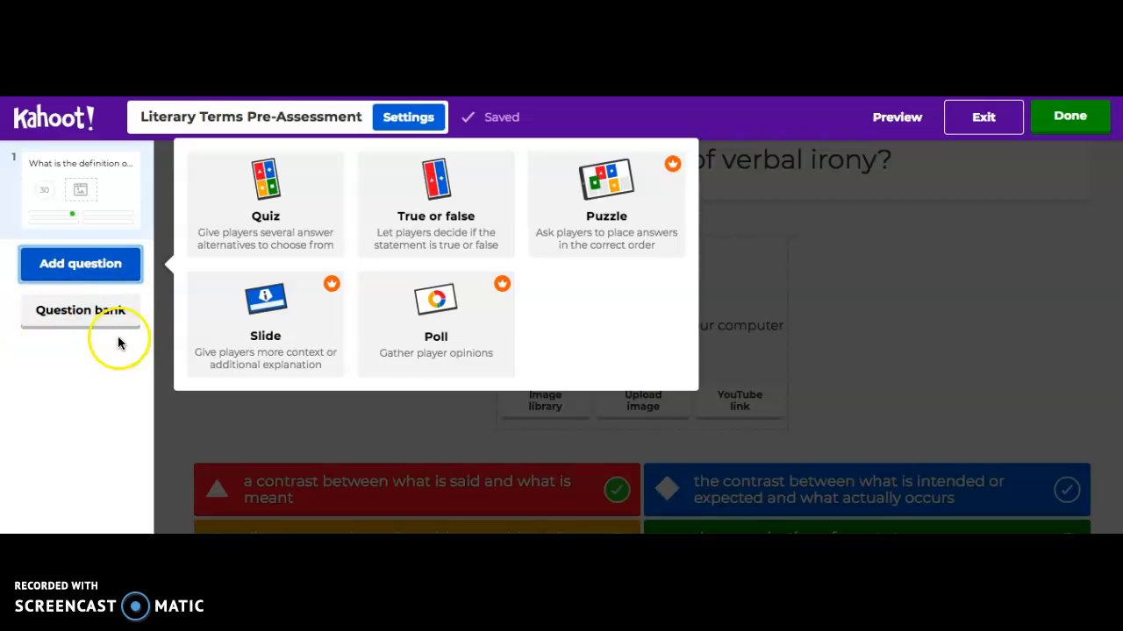
left_click(925, 291)
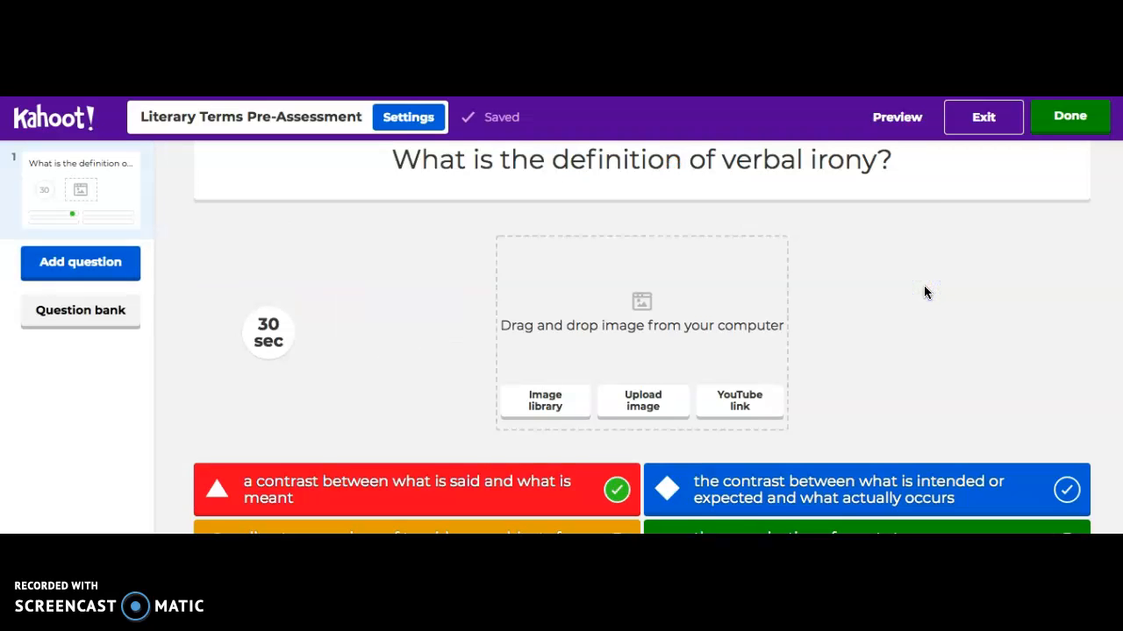
left_click(984, 118)
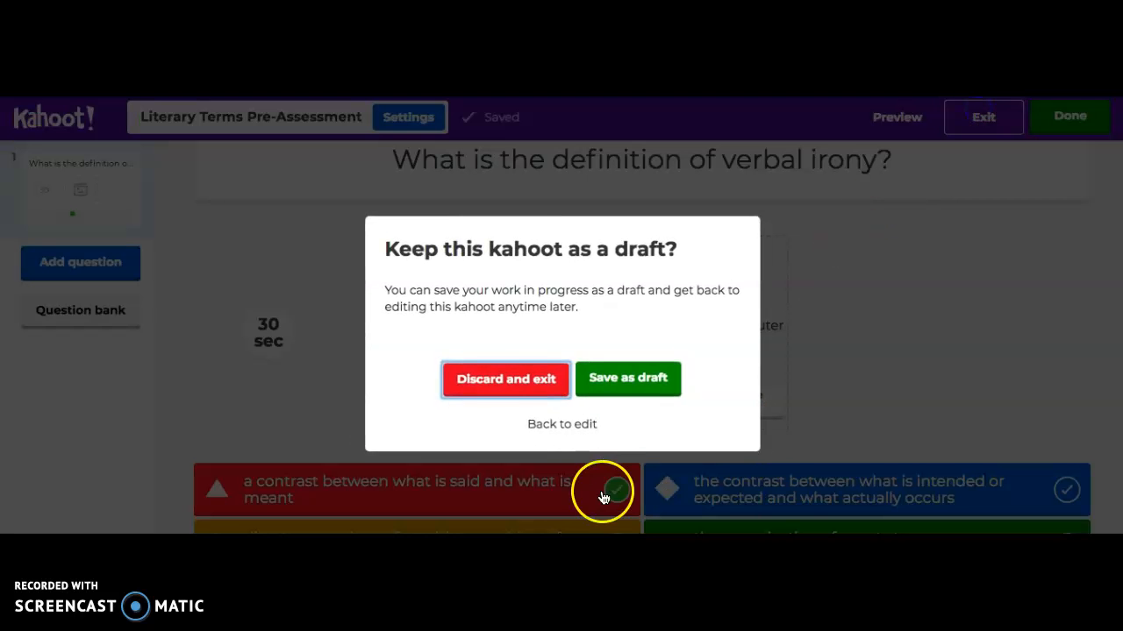
left_click(515, 380)
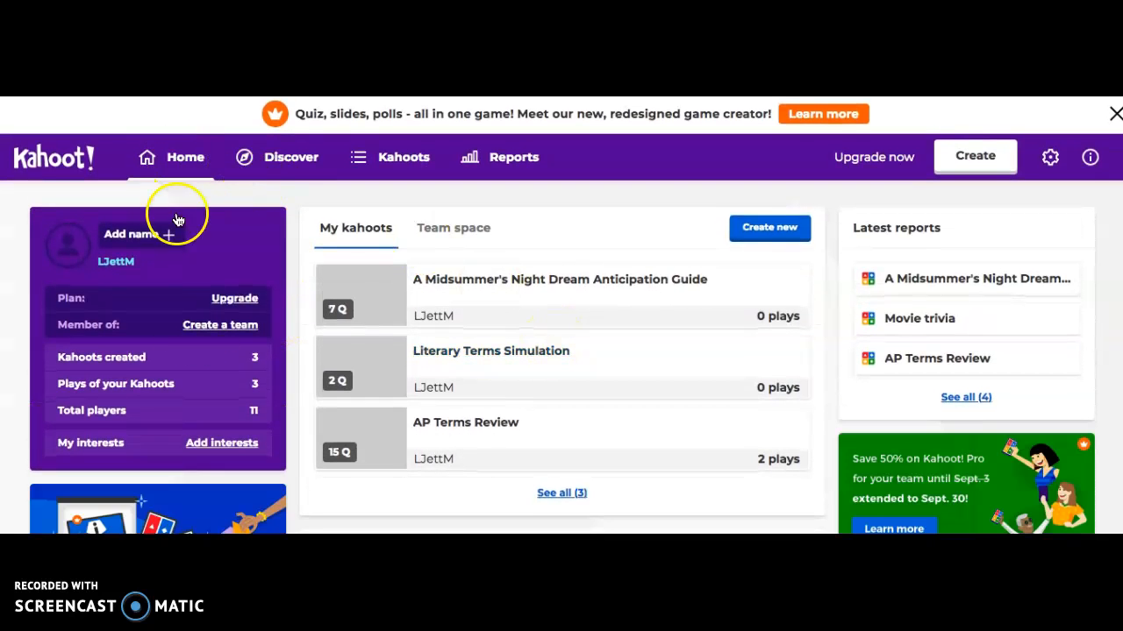
- Open the "Literary Terms Simulation" kahoot from My kahoots and launch its preview
scroll(197, 347, "down", 3)
scroll(196, 347, "down", 2)
scroll(195, 346, "up", 5)
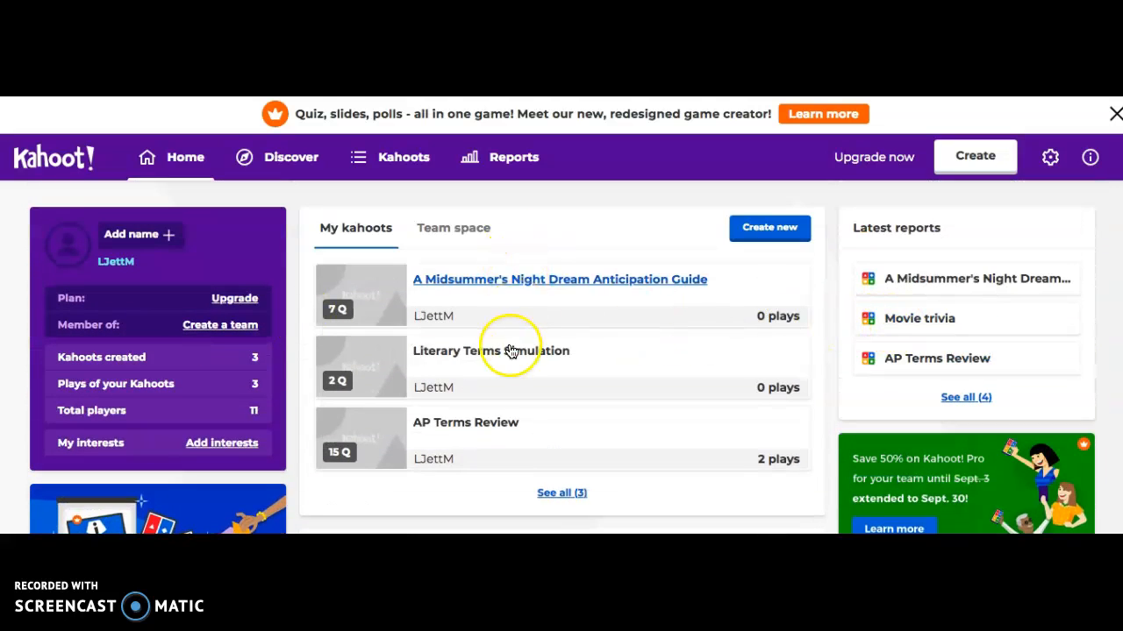
left_click(506, 351)
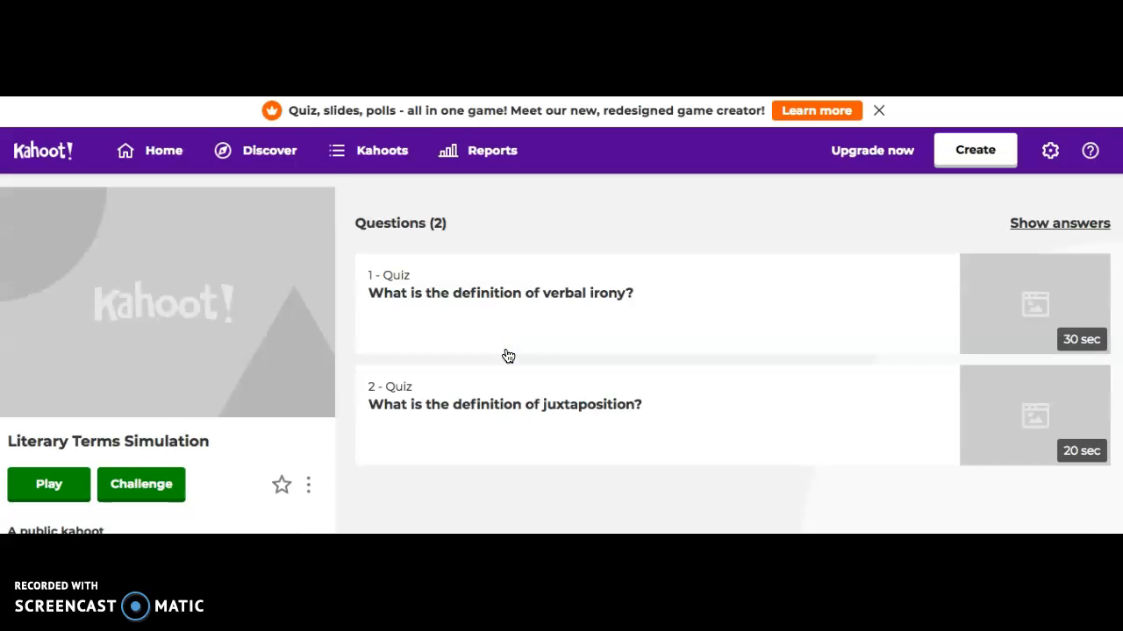
scroll(507, 357, "down", 2)
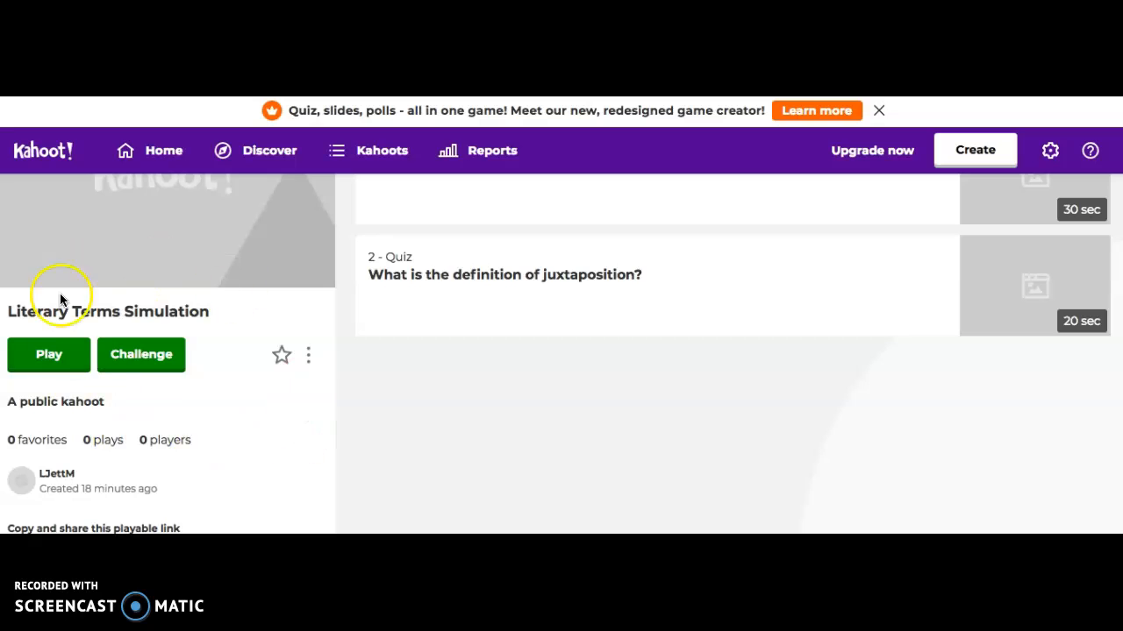
left_click(309, 355)
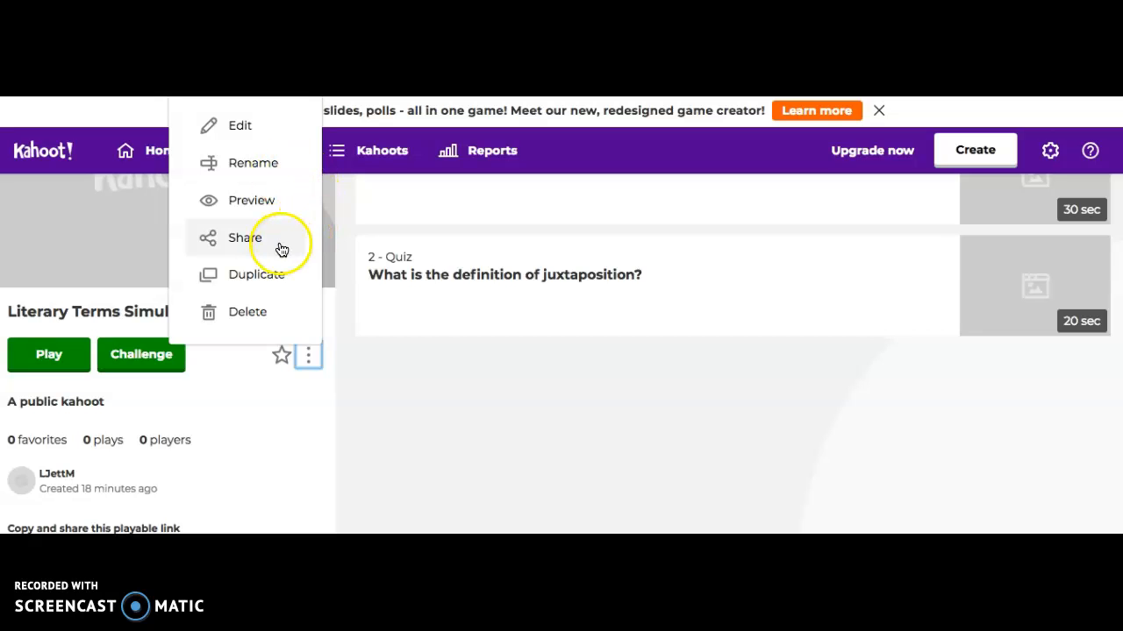
left_click(252, 200)
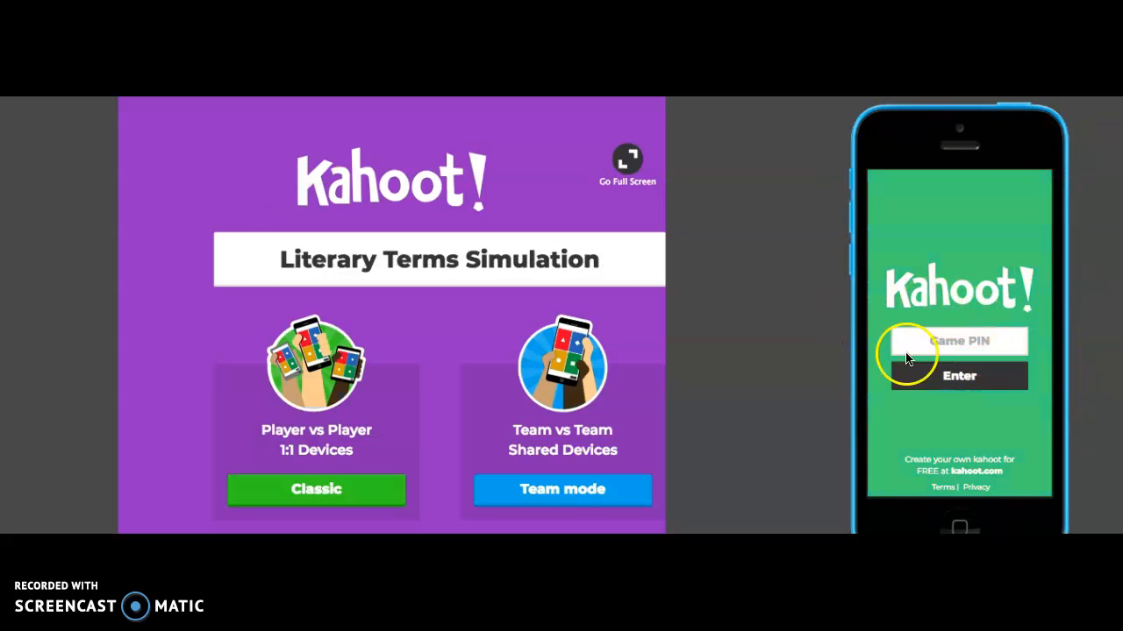
- Host the preview game in Classic player-versus-player mode and enter its game PIN on the simulated phone
left_click(937, 341)
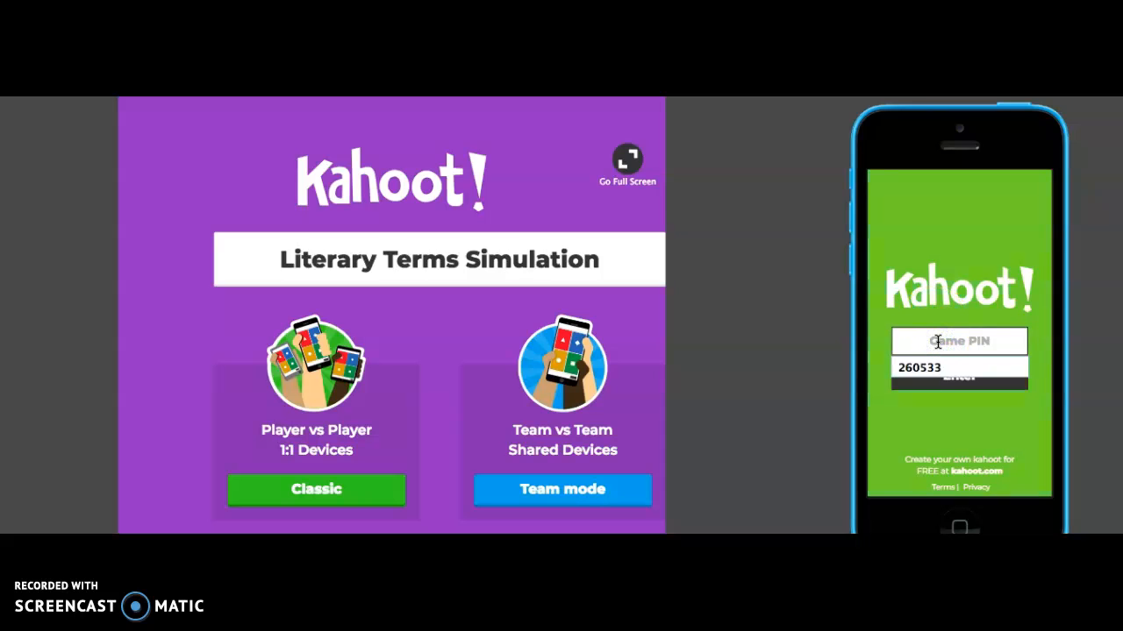
left_click(331, 493)
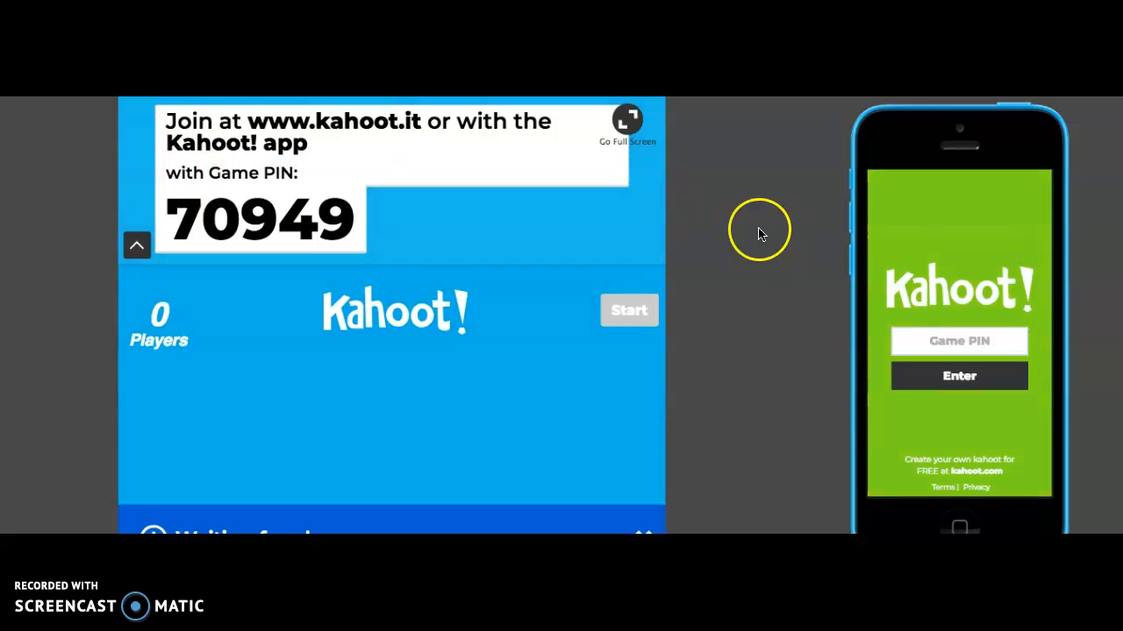
left_click(970, 342)
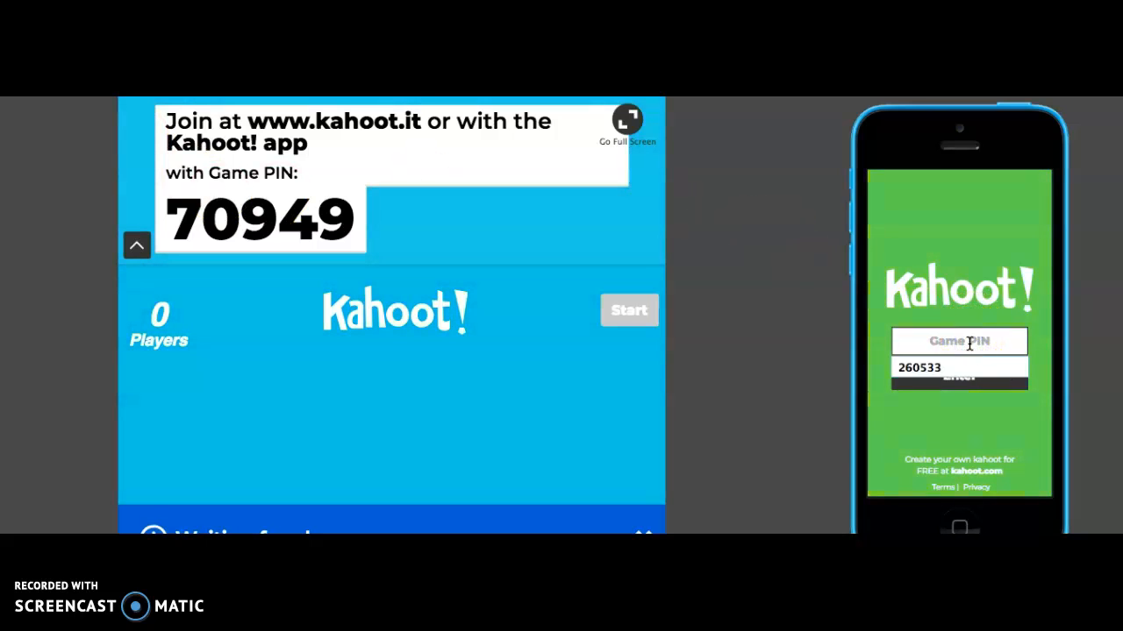
type("7094")
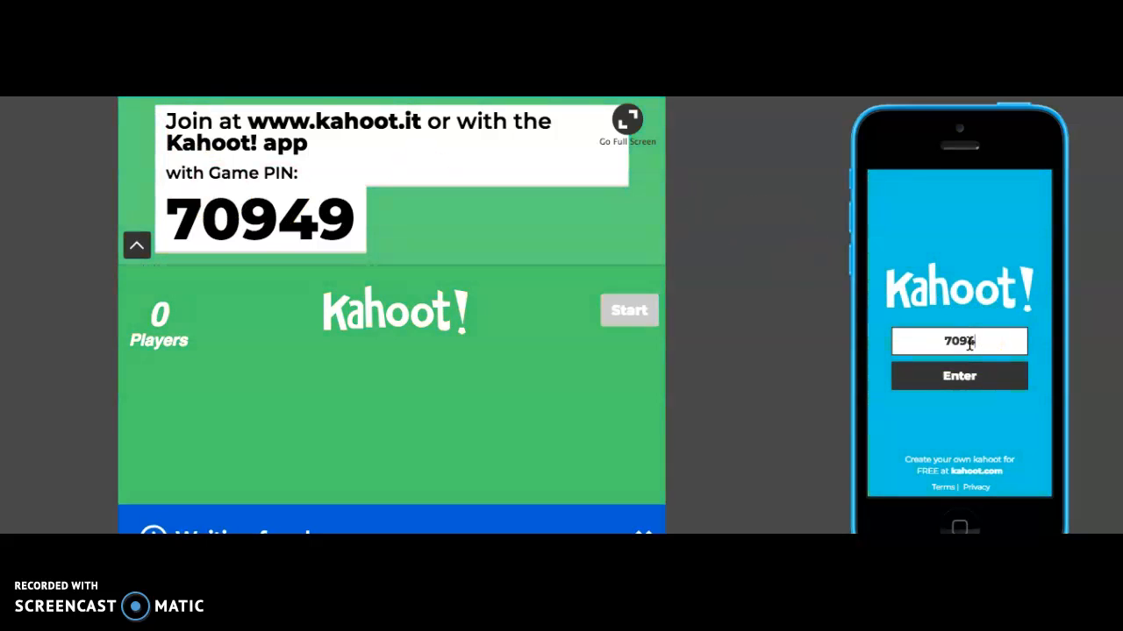
type("9")
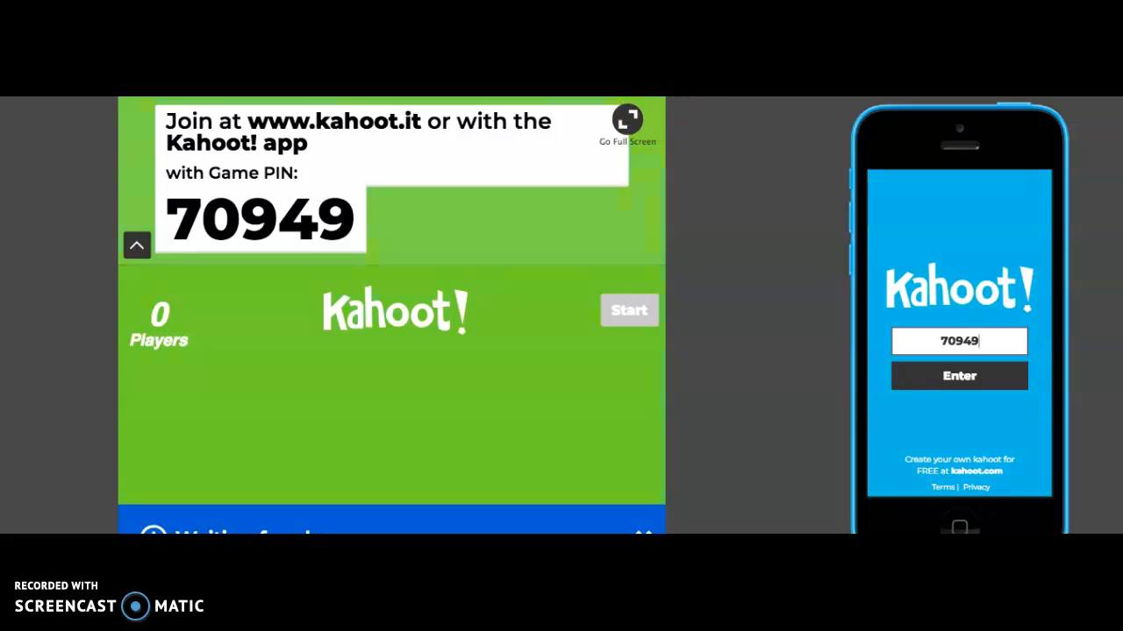
left_click(971, 388)
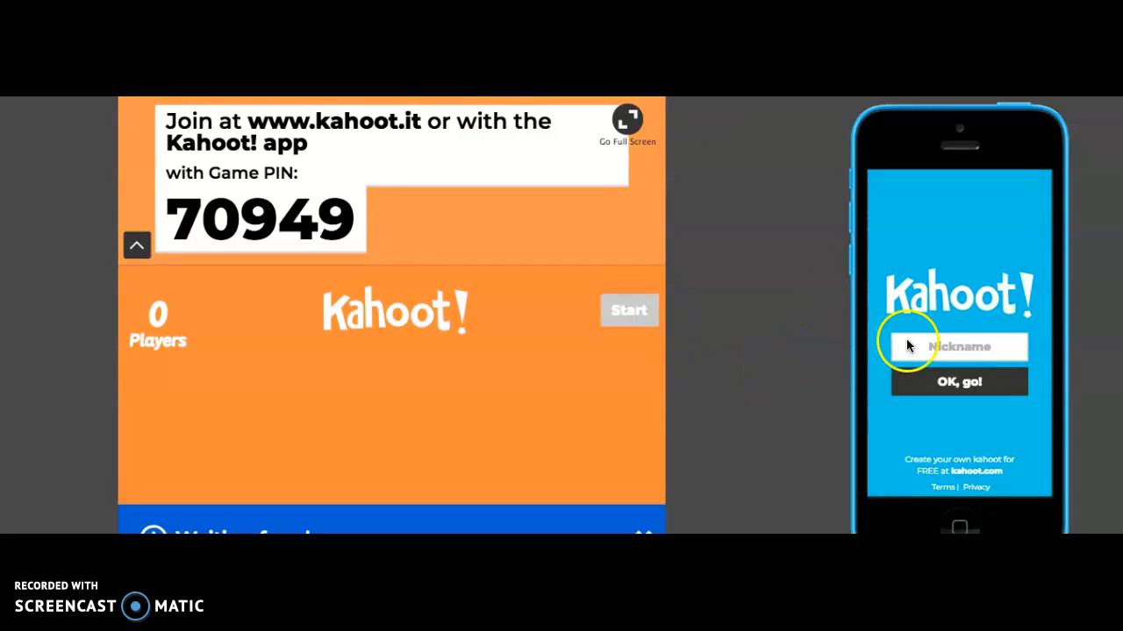
- Join the game on the simulated phone by entering the player's nickname
left_click(989, 345)
type("M")
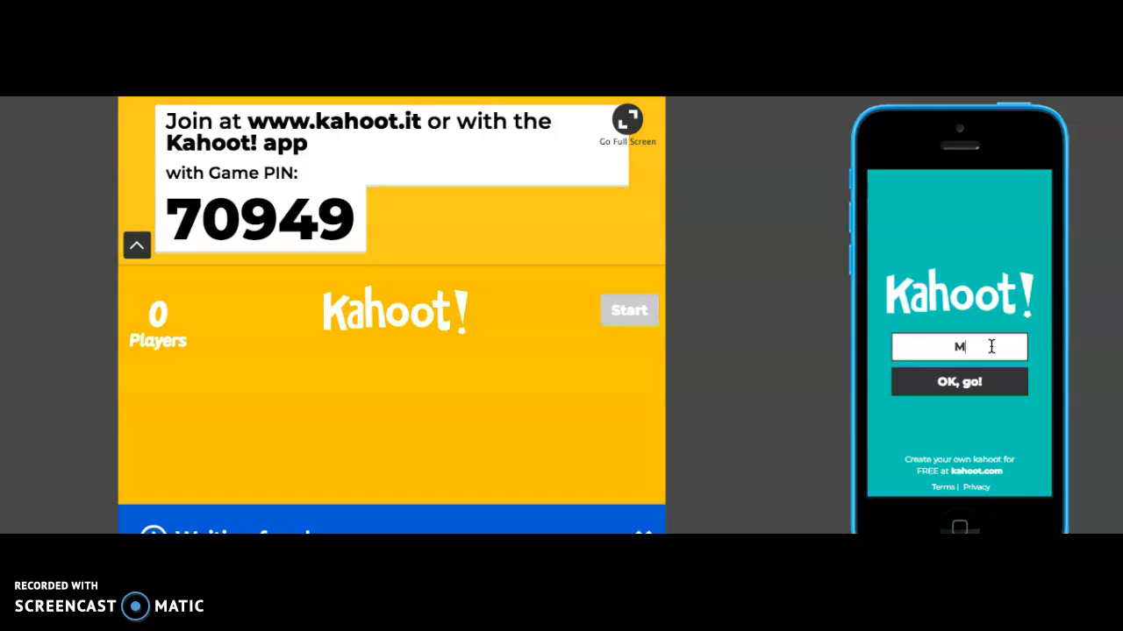
type("s. Mancini")
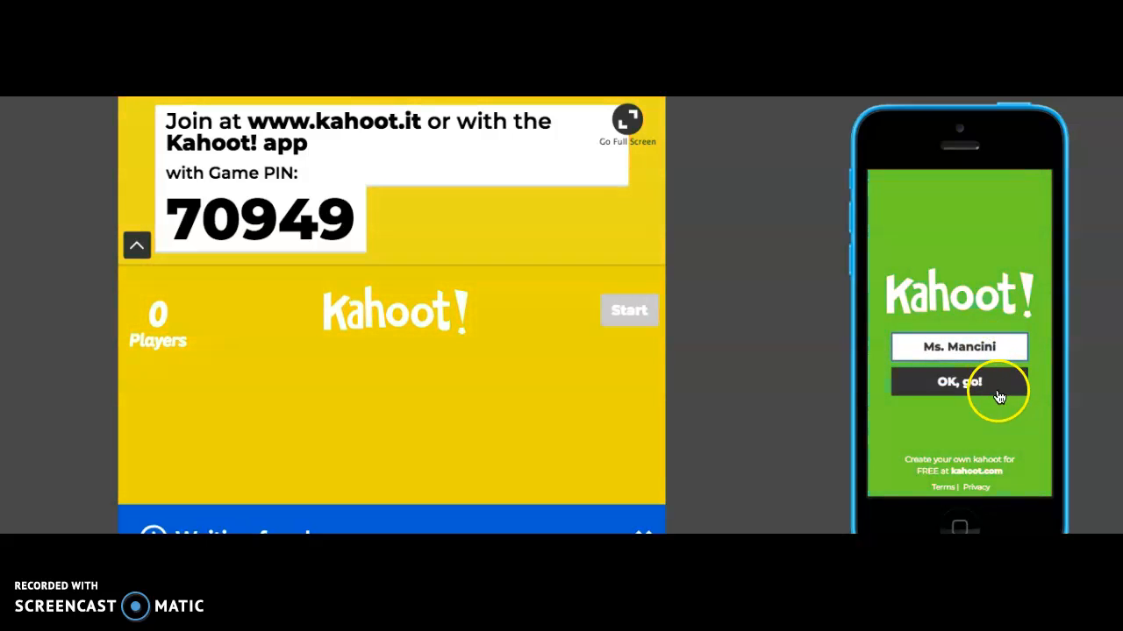
left_click(998, 386)
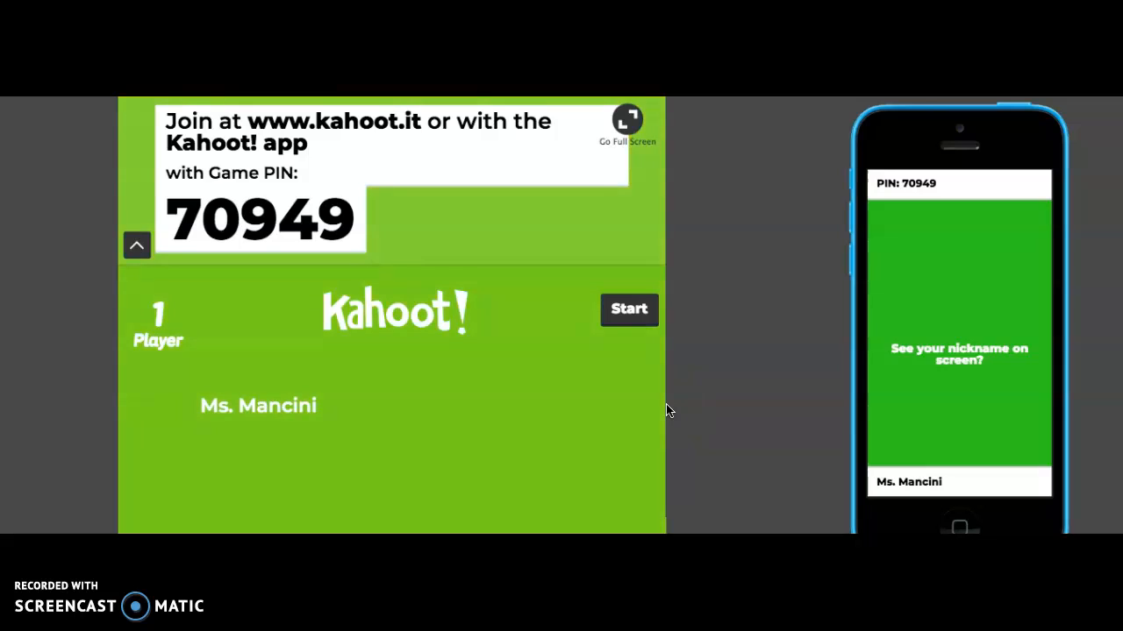
- Start the game, answer the verbal irony question with the red triangle choice on the phone, and advance to the scoreboard
left_click(623, 309)
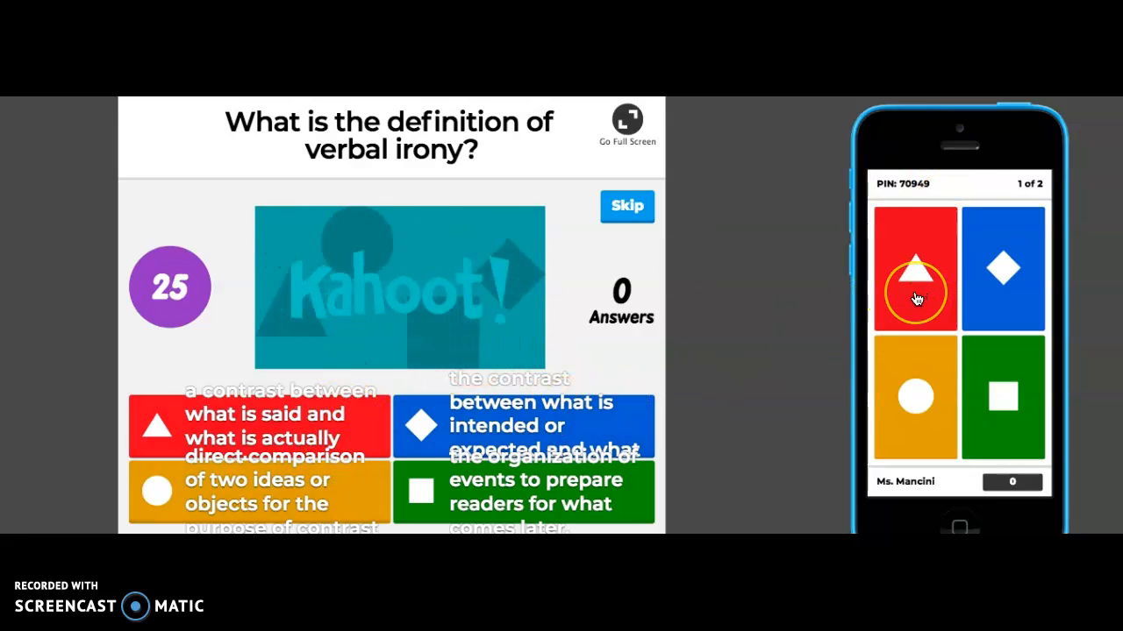
left_click(915, 296)
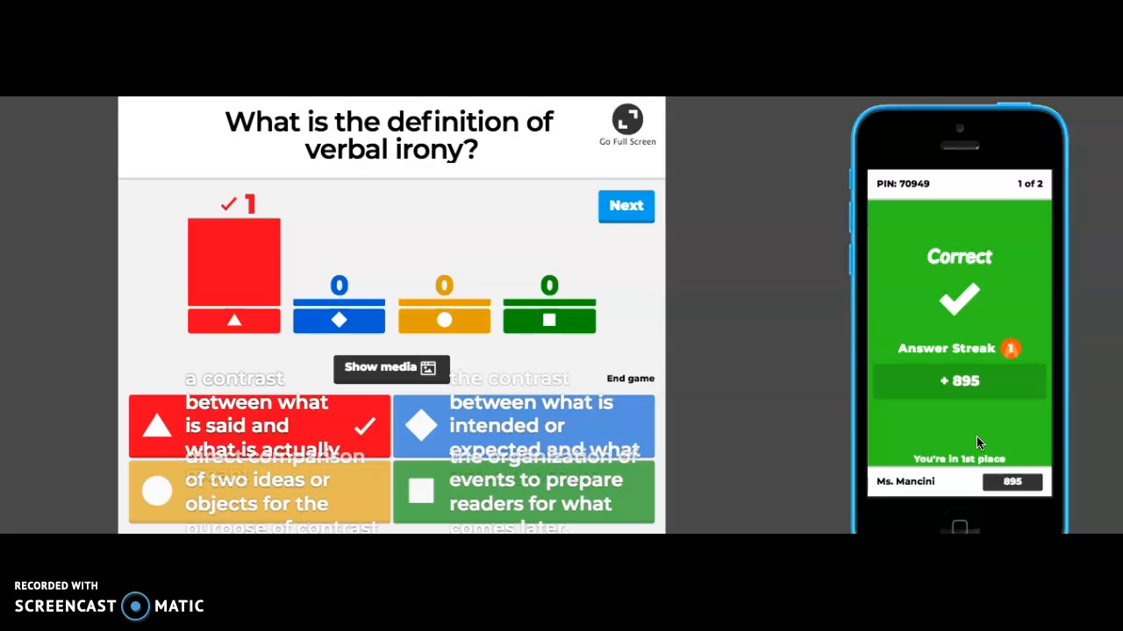
left_click(625, 208)
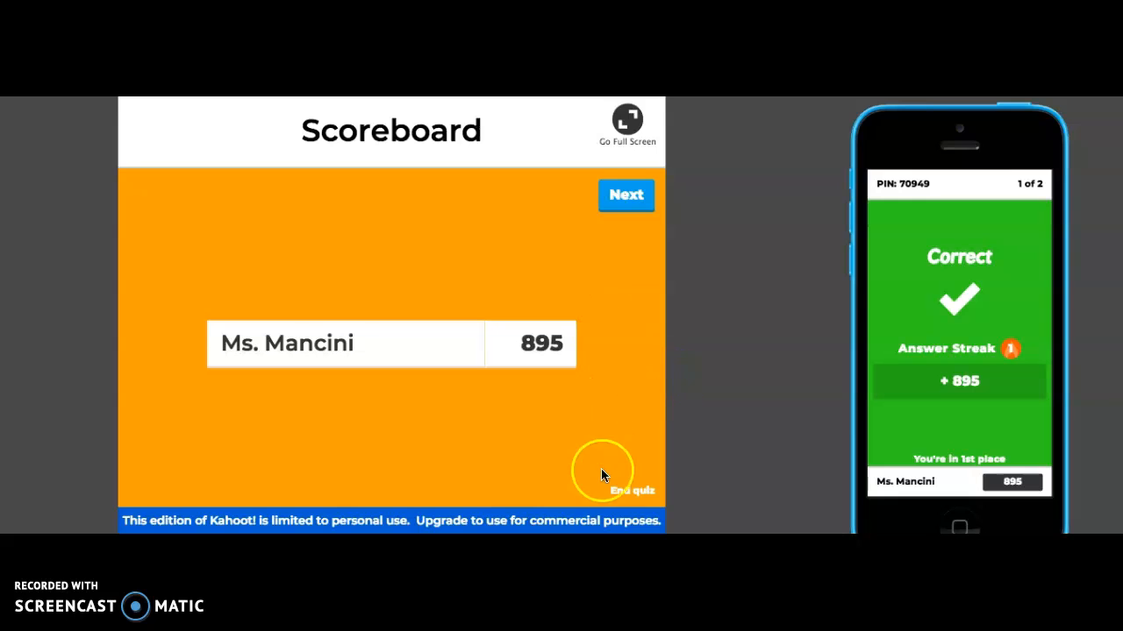
- Advance to the juxtaposition question, answer it with the red triangle choice on the phone, and continue to the podium
left_click(640, 196)
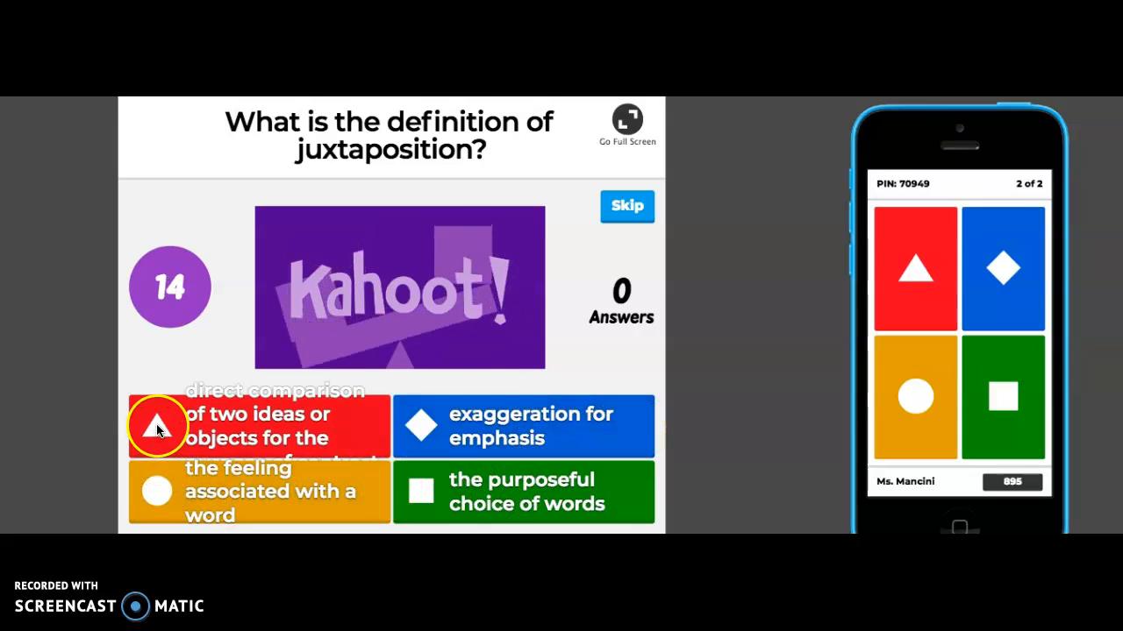
left_click(917, 276)
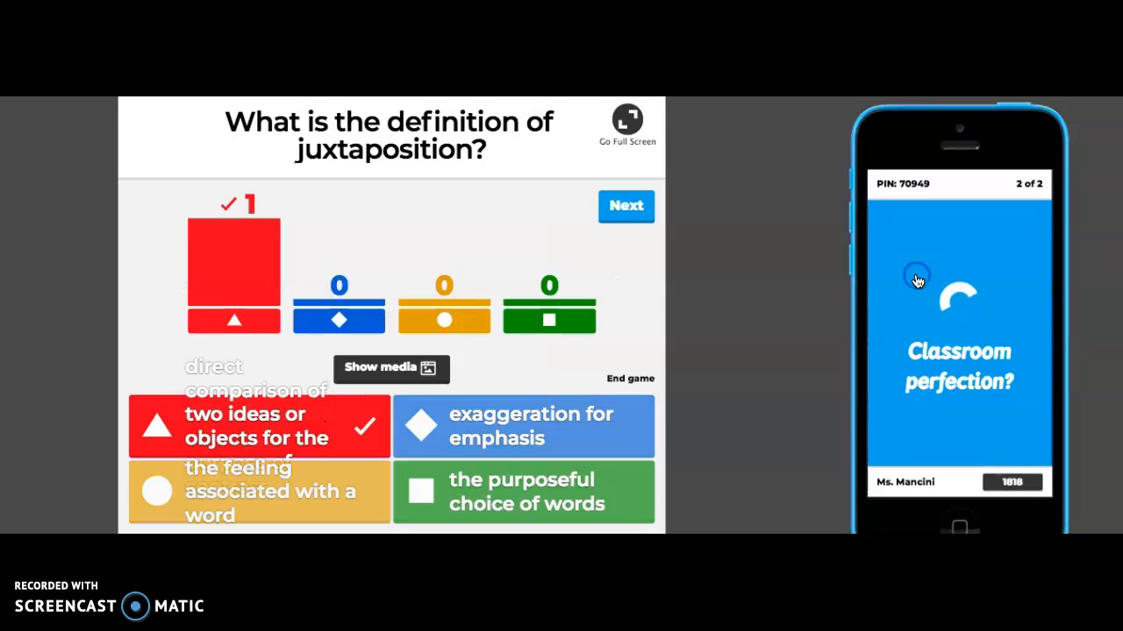
left_click(618, 206)
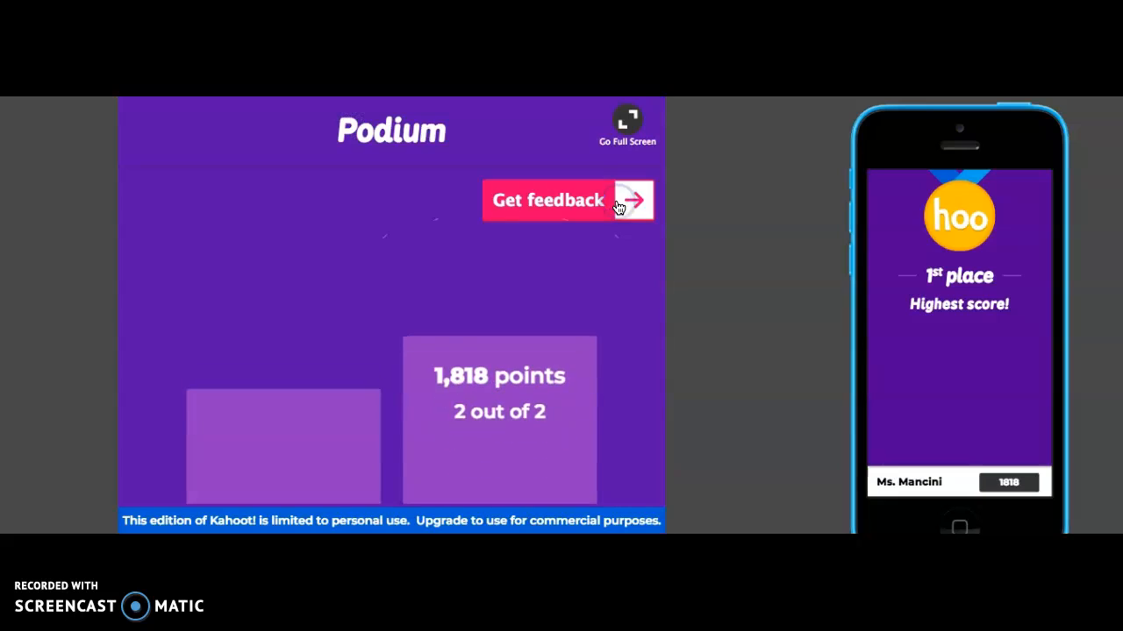